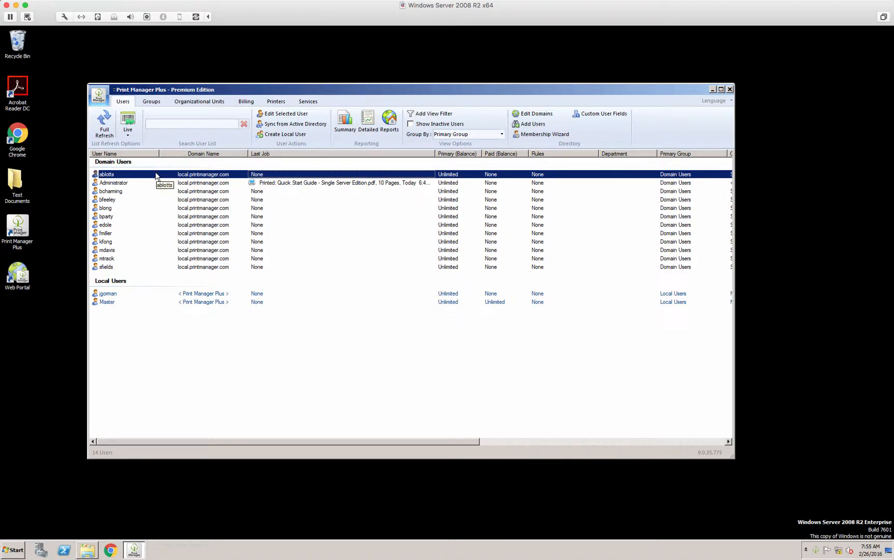
For organizational units, start the Membership Wizard and choose Organizational Unit as the source of initial balances and quota updates.
left_click(152, 102)
left_click(199, 104)
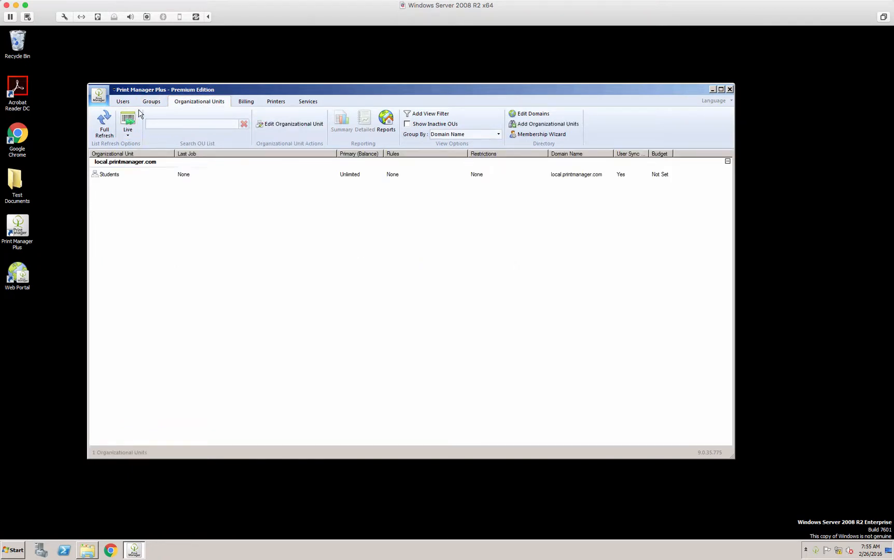
left_click(153, 102)
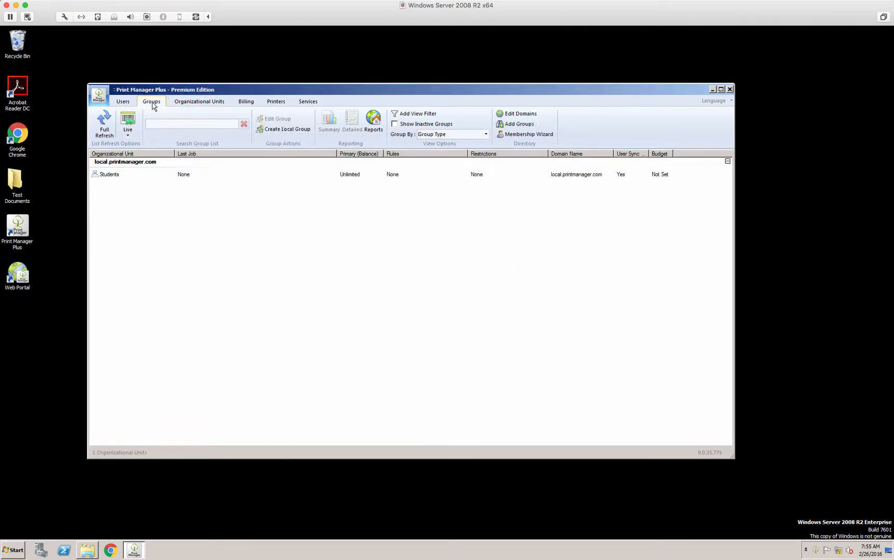
left_click(218, 104)
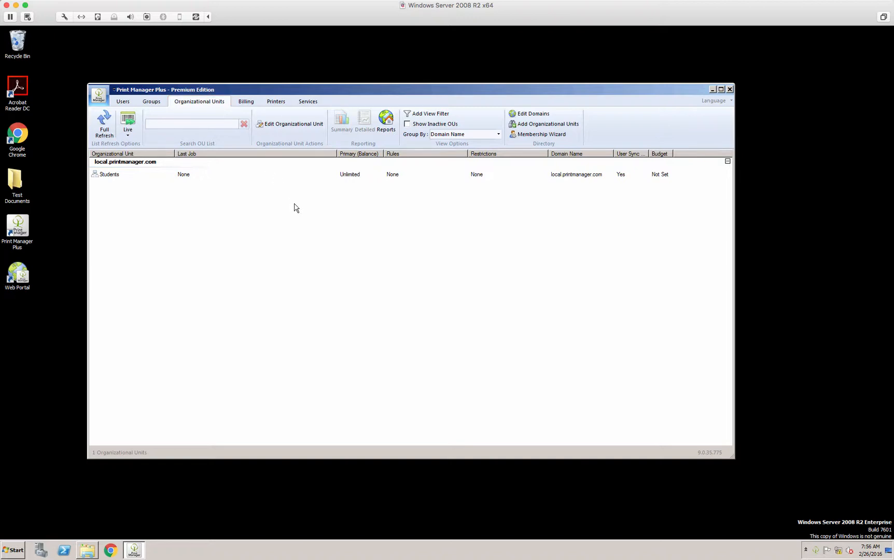
left_click(537, 135)
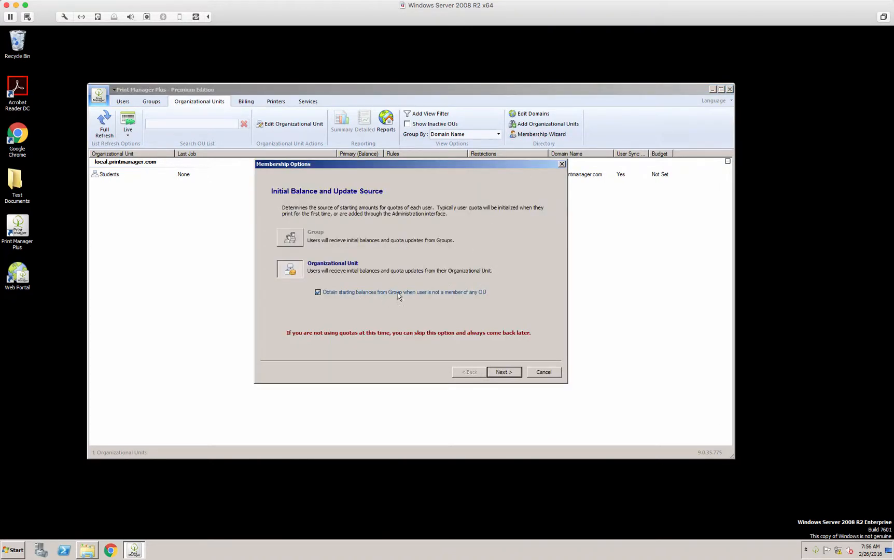
left_click(292, 240)
left_click(291, 269)
left_click(504, 373)
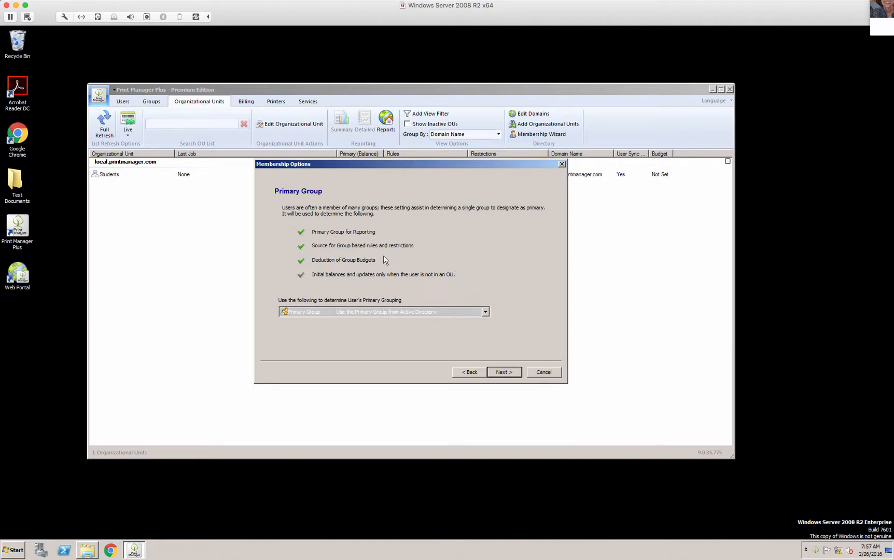
Determine users' primary grouping by Priority, the lowest priority value within Groups, and continue to the refresh options.
left_click(408, 315)
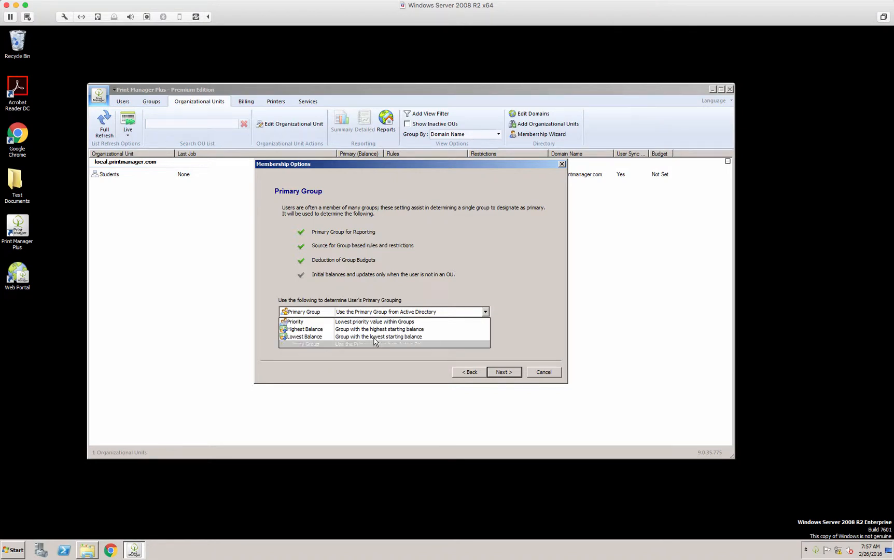
left_click(398, 370)
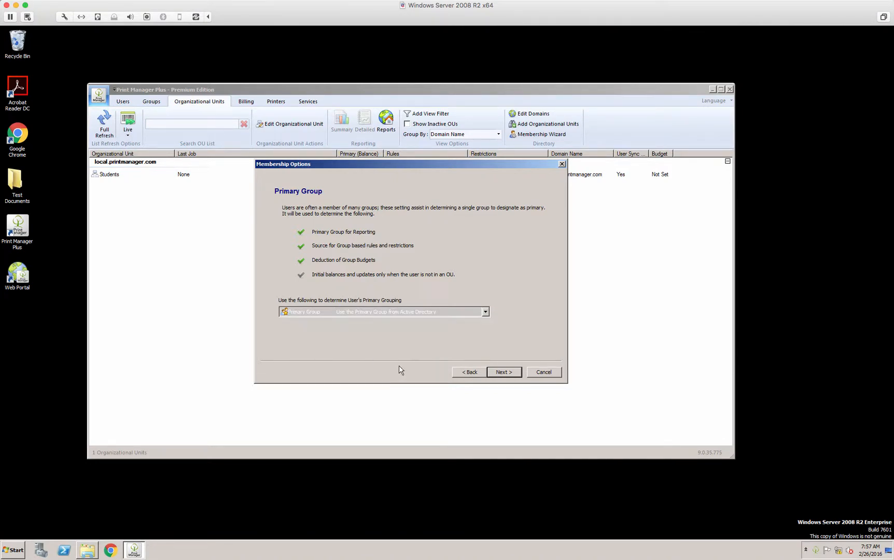
left_click(393, 312)
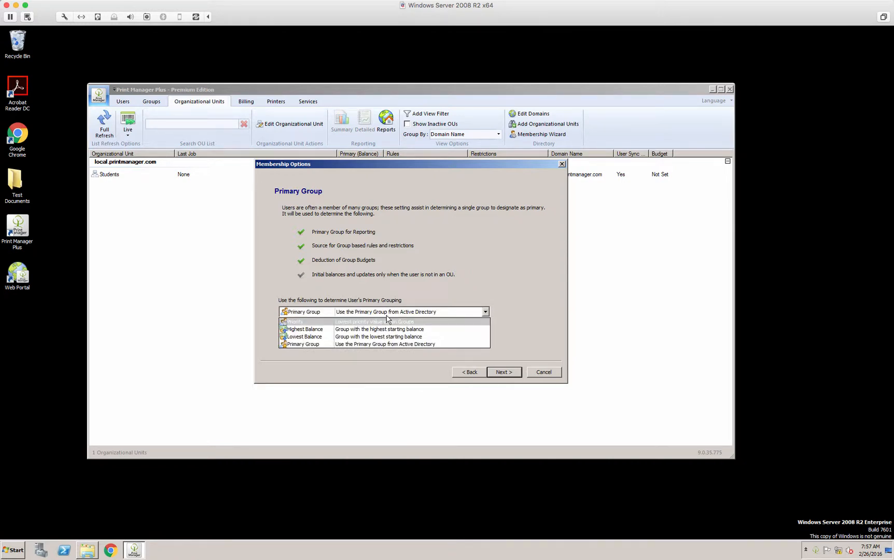
left_click(387, 322)
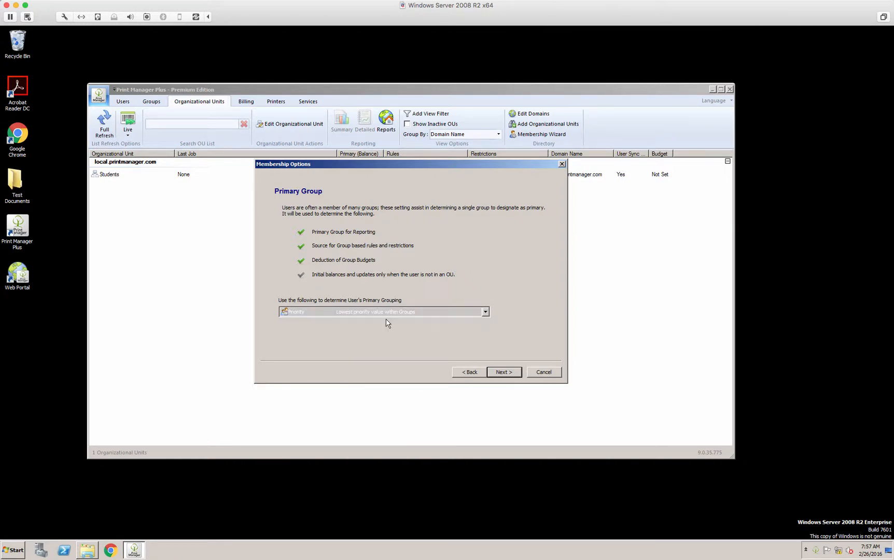
left_click(504, 372)
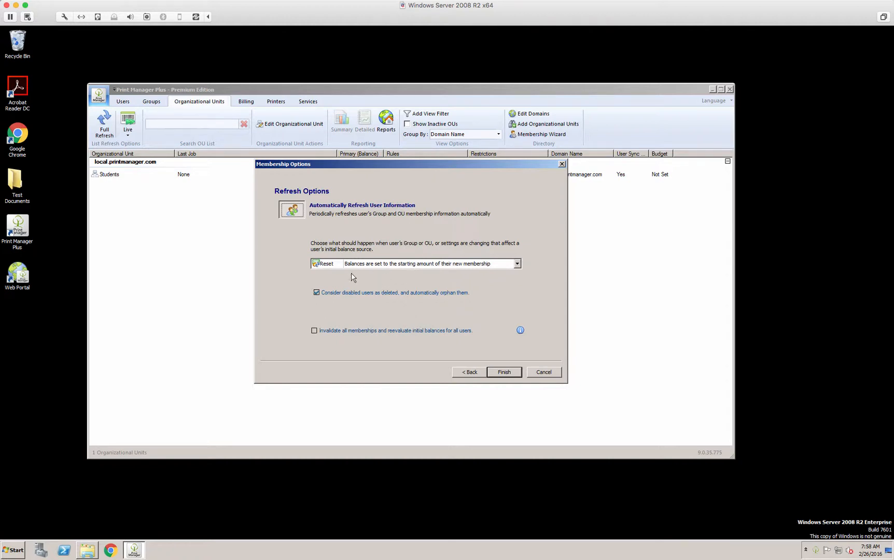
Choose Reset as the balance behavior when a user's membership changes, and finish the wizard.
left_click(517, 265)
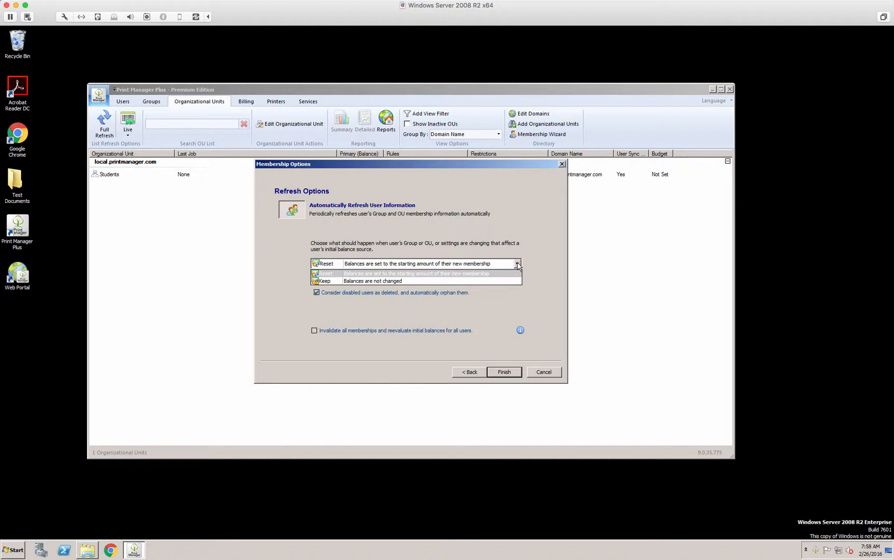
left_click(413, 274)
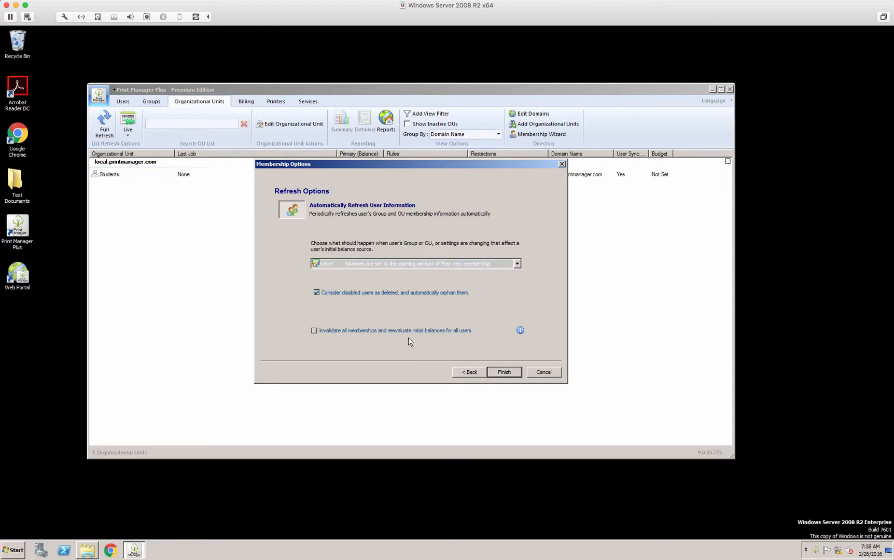
left_click(502, 374)
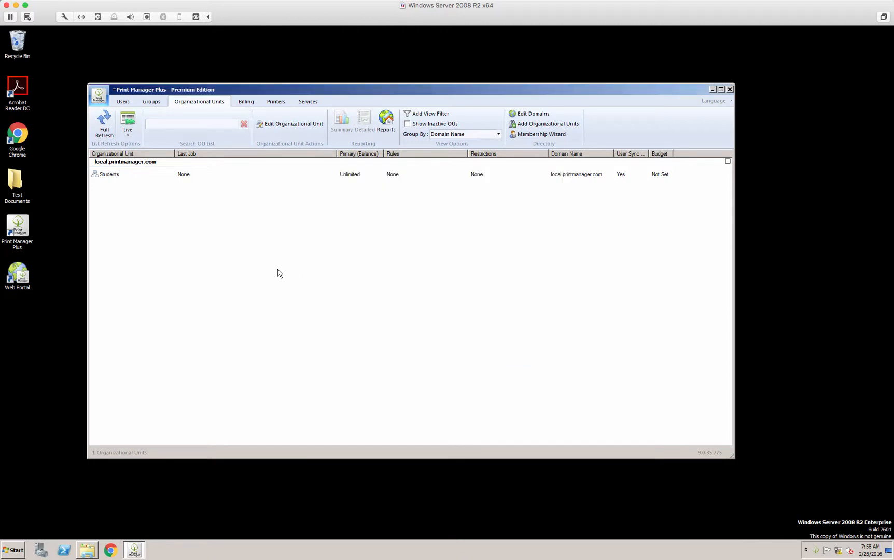
Turn off the unlimited option for the Students organizational unit's Primary balance and set that balance to $10.000.
left_click(110, 175)
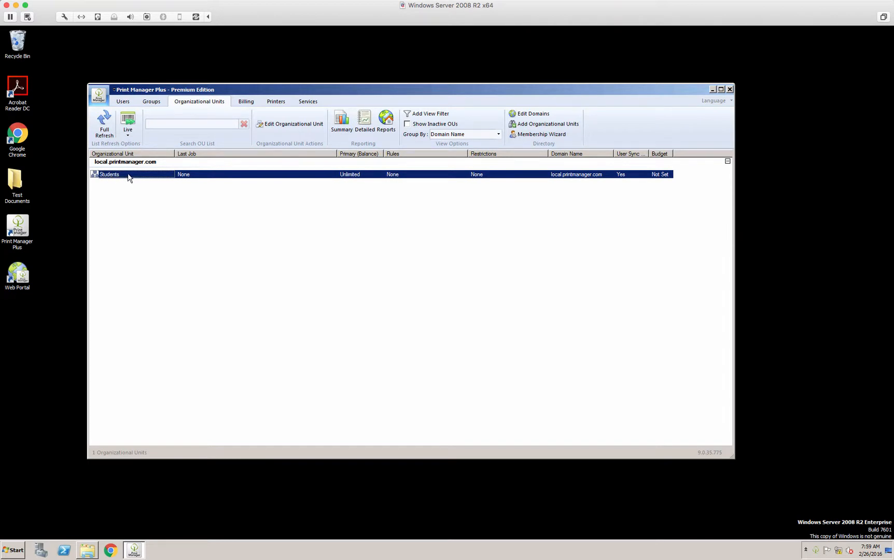
double_click(129, 177)
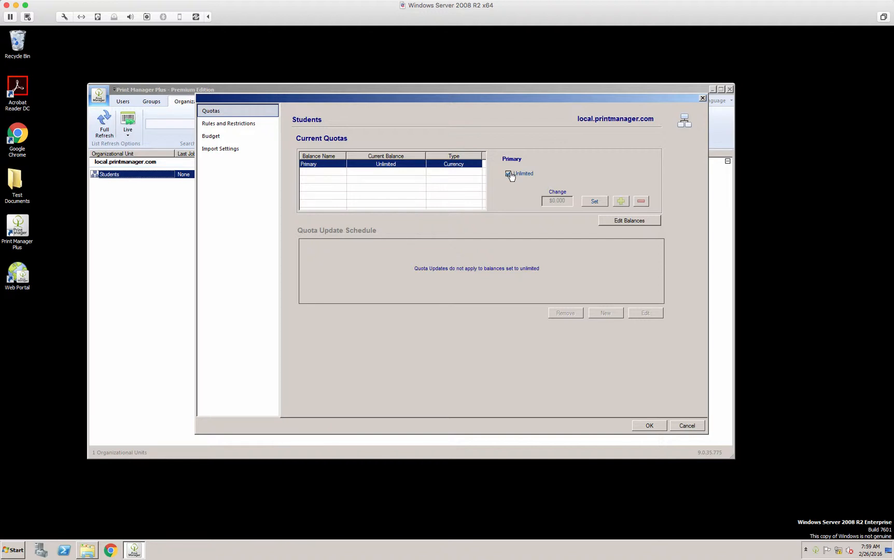
left_click(509, 174)
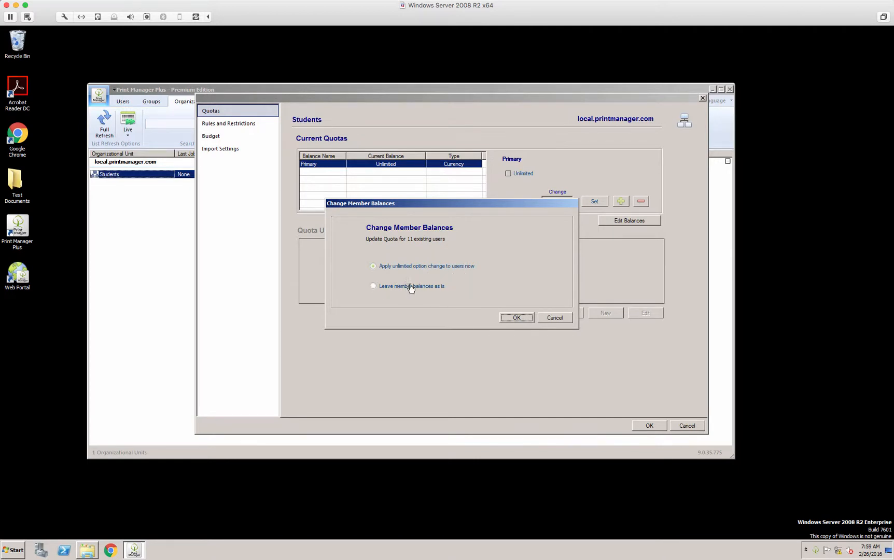
left_click(517, 319)
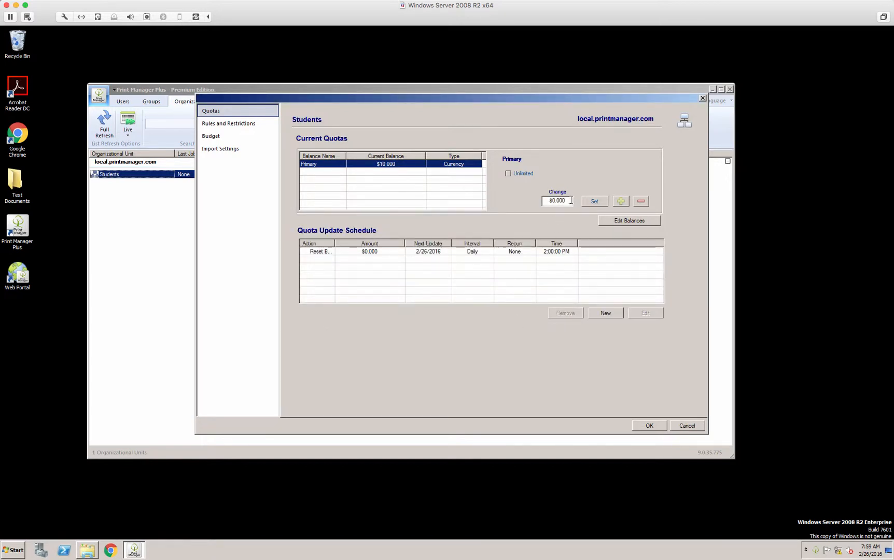
left_click_drag(569, 201, 545, 201)
type("10")
Add a recurring daily quota update that resets the Students Primary balance to $0.000 at 7:00:00 AM.
left_click(441, 253)
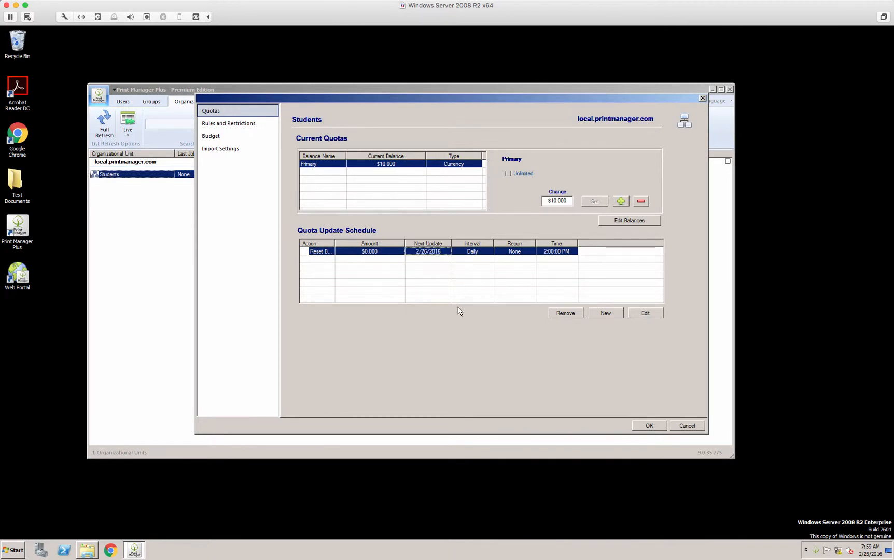
left_click(605, 315)
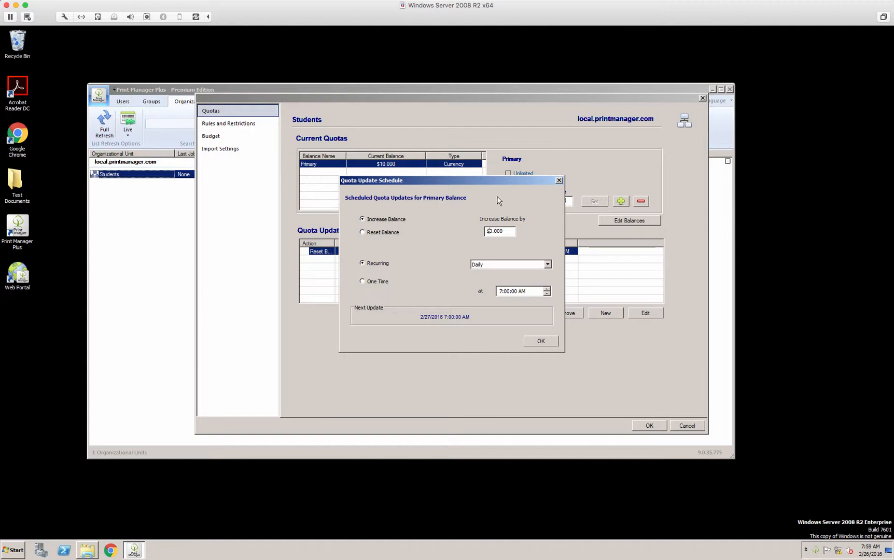
left_click(388, 233)
left_click(508, 265)
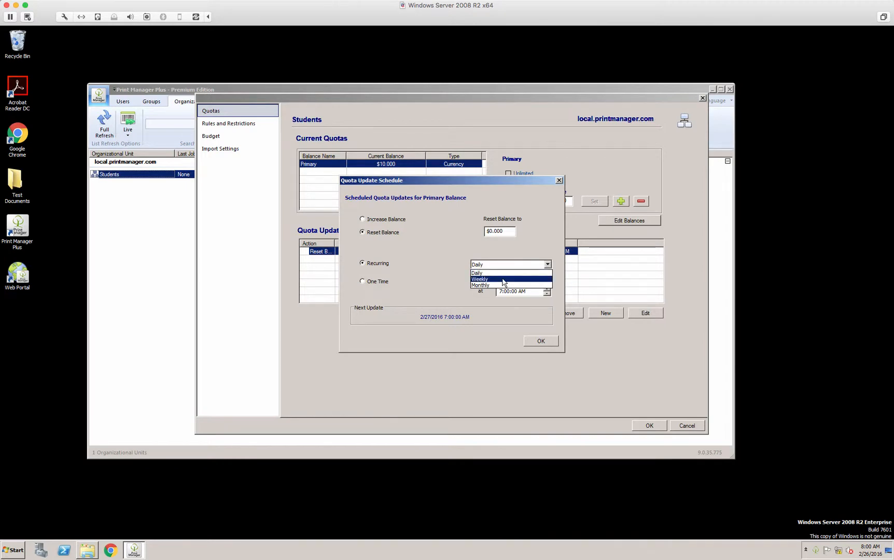
left_click(461, 244)
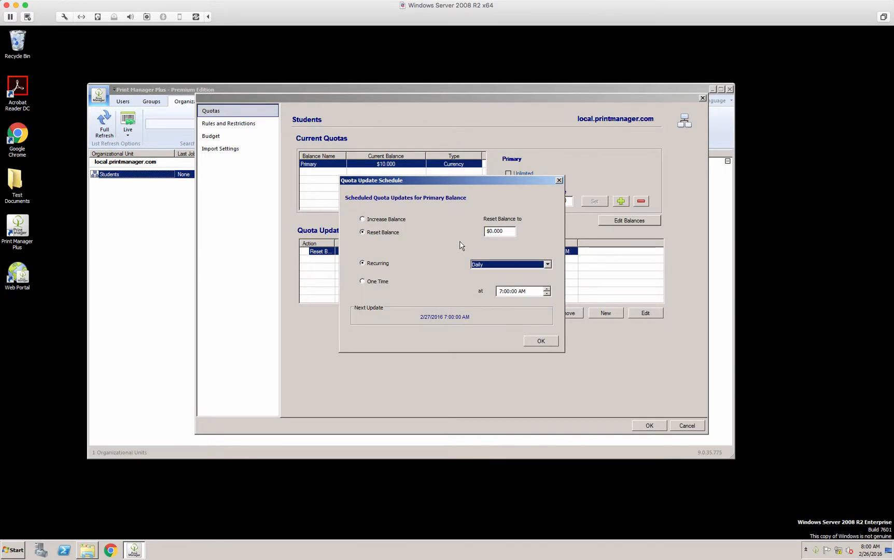
left_click(540, 342)
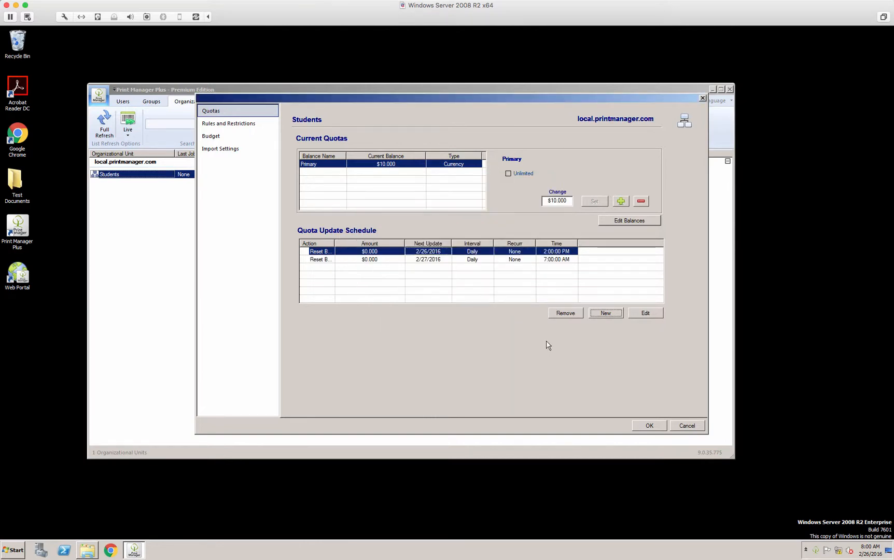
Open the advanced quota settings for balances, deactivate the Paid balance, and select the Primary balance.
left_click(630, 222)
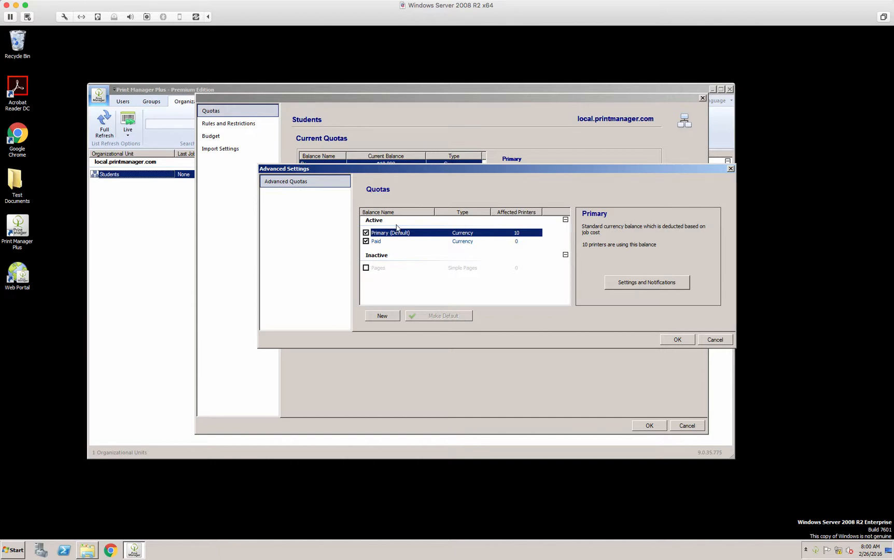
left_click(366, 242)
left_click(388, 233)
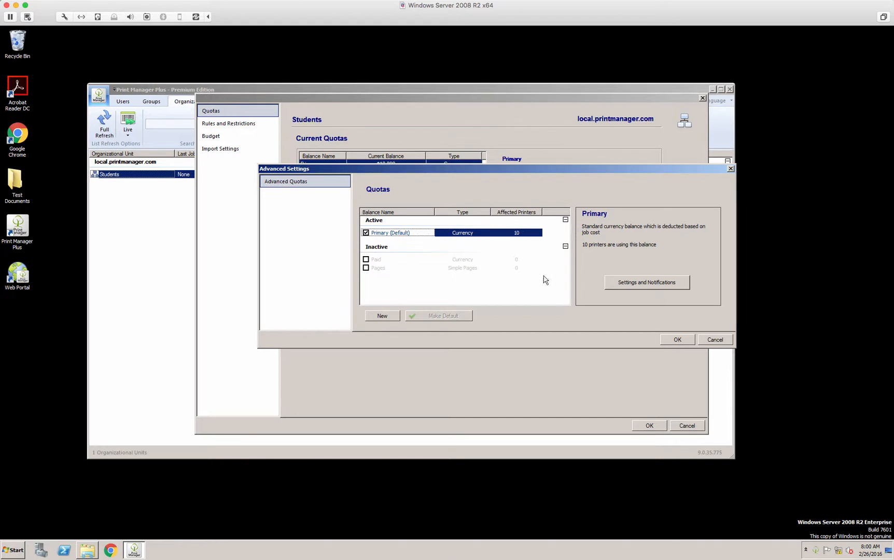
Open the Primary balance's notification settings and review the insufficient balance actions, keeping Delete selected.
left_click(649, 282)
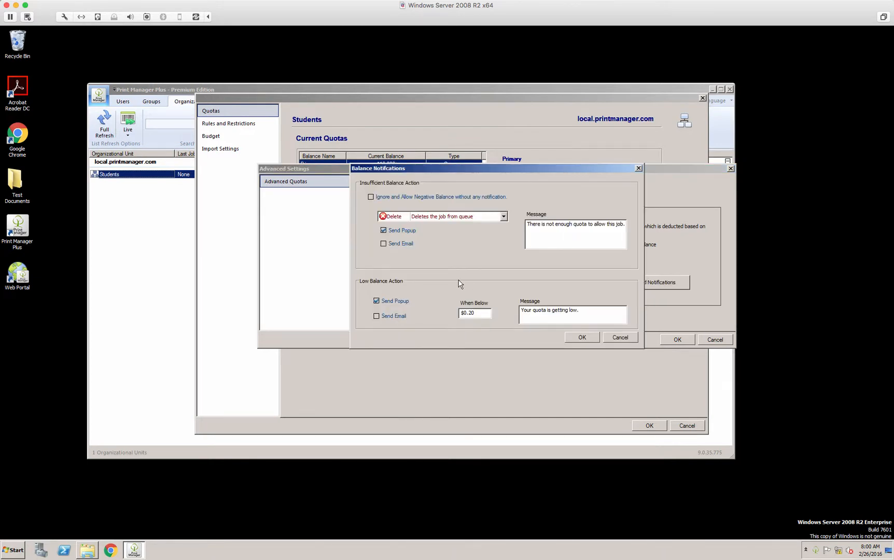
left_click(478, 199)
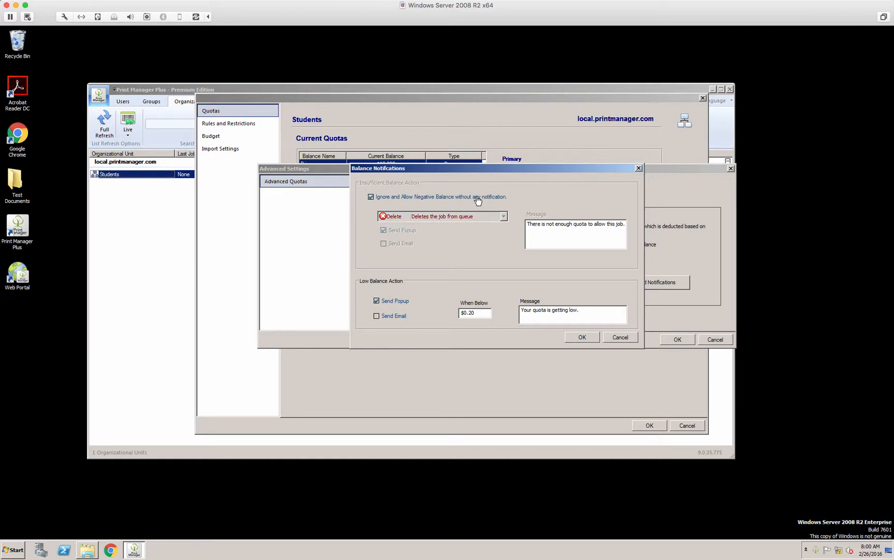
left_click(478, 200)
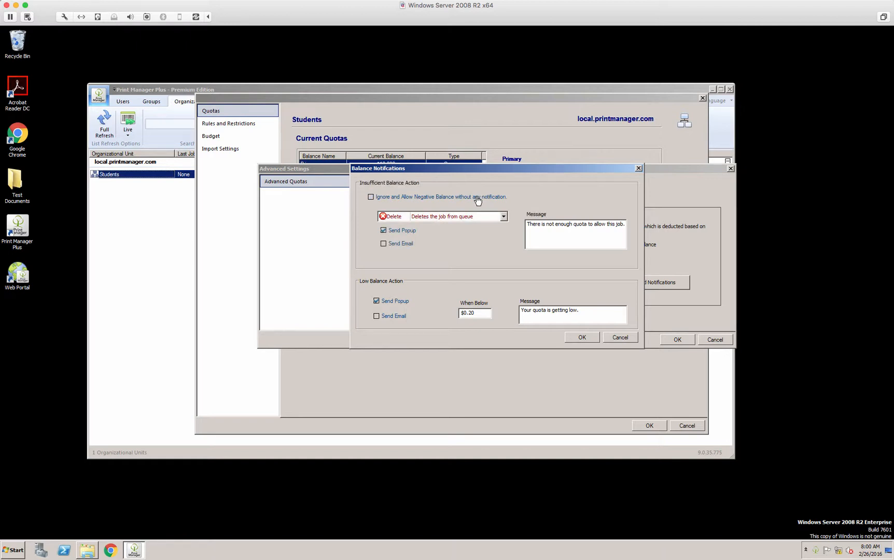
left_click(503, 216)
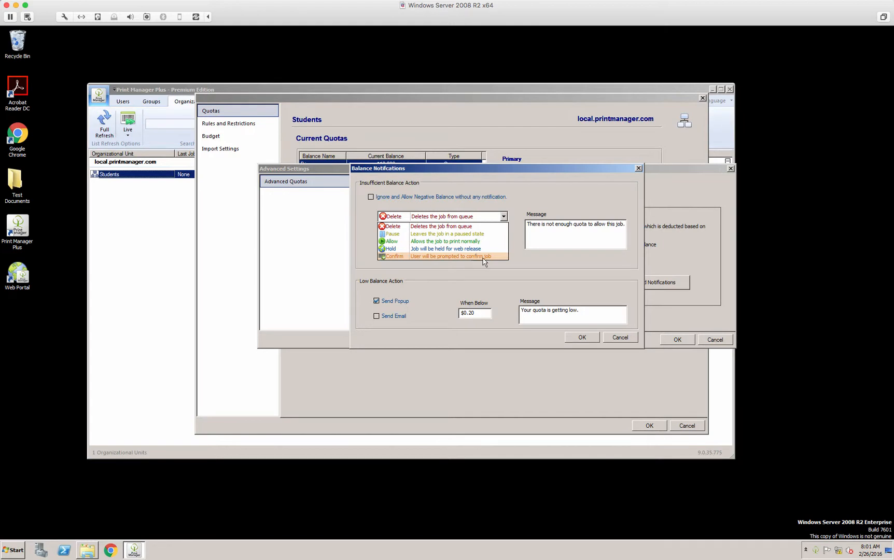
left_click(514, 236)
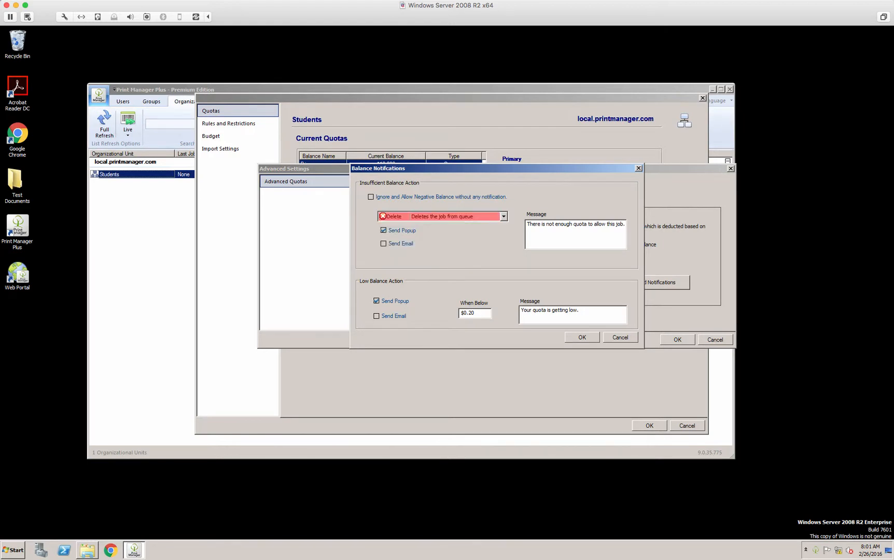
Review and accept the insufficient balance message text, and enable e-mail sending for that action.
double_click(556, 236)
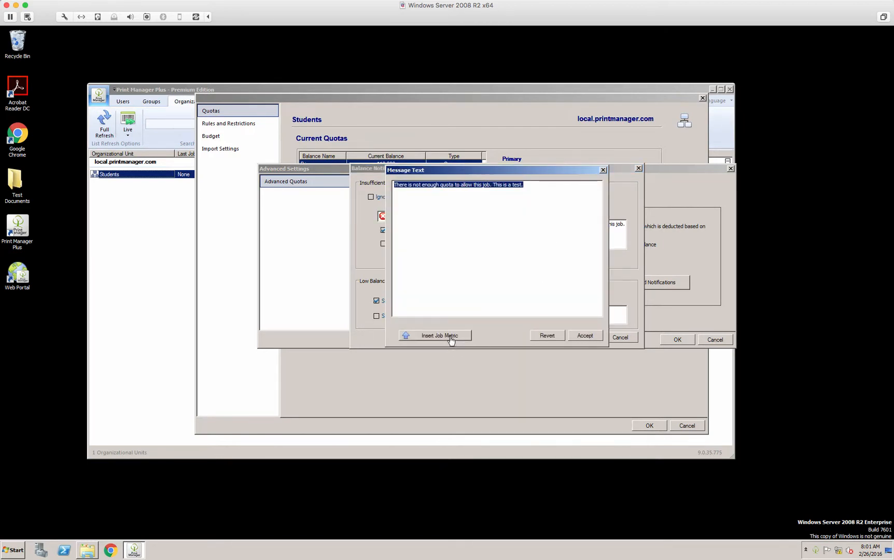
left_click(451, 337)
left_click(544, 289)
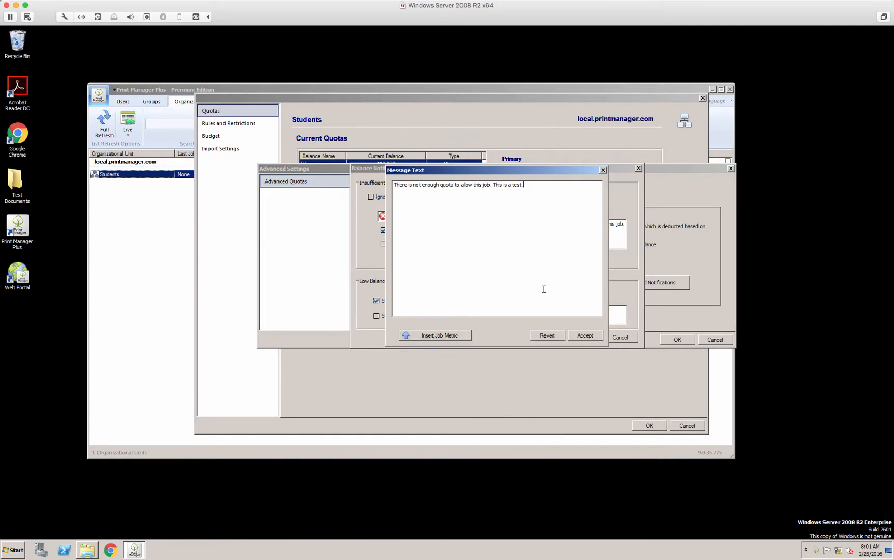
left_click(586, 335)
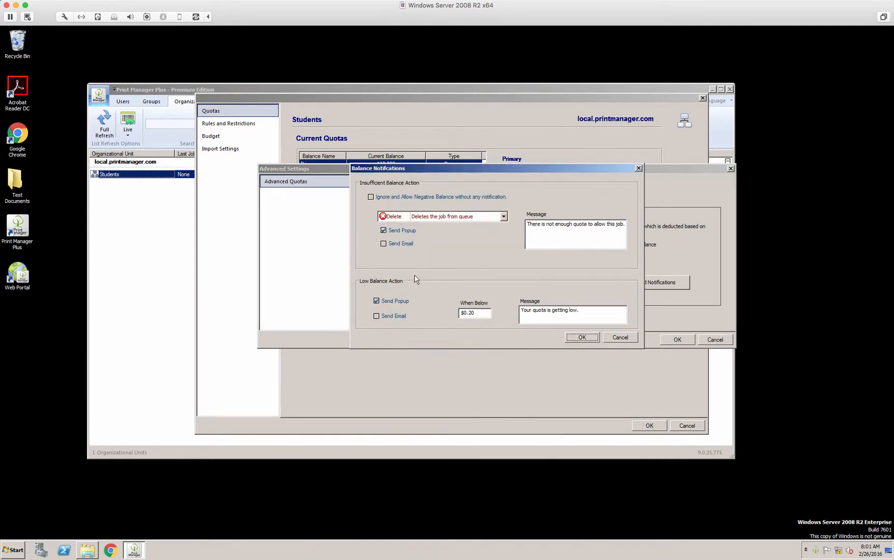
left_click(410, 243)
Set the low balance warning threshold to $2.00, accept its message text, enable its e-mail notification, and save the notification settings.
left_click_drag(481, 312, 444, 313)
type("2.")
left_click(563, 315)
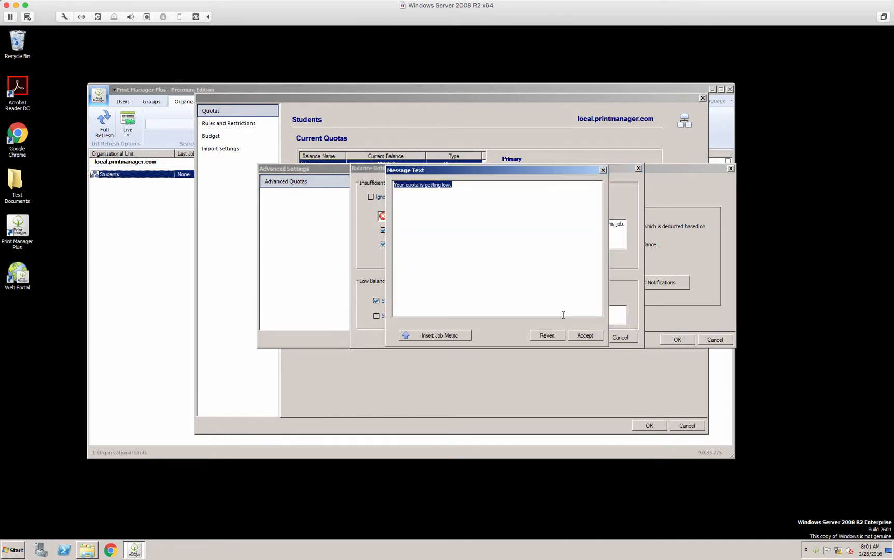
left_click(587, 336)
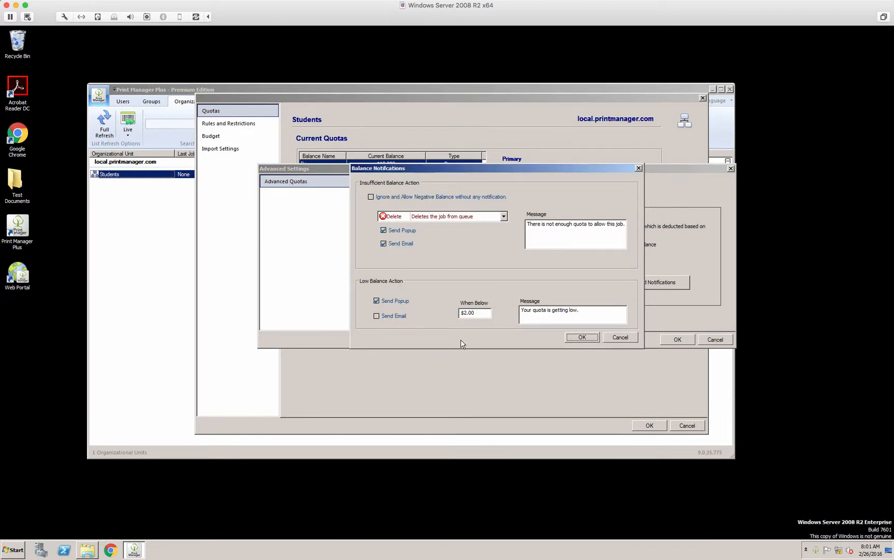
left_click(400, 320)
left_click(582, 339)
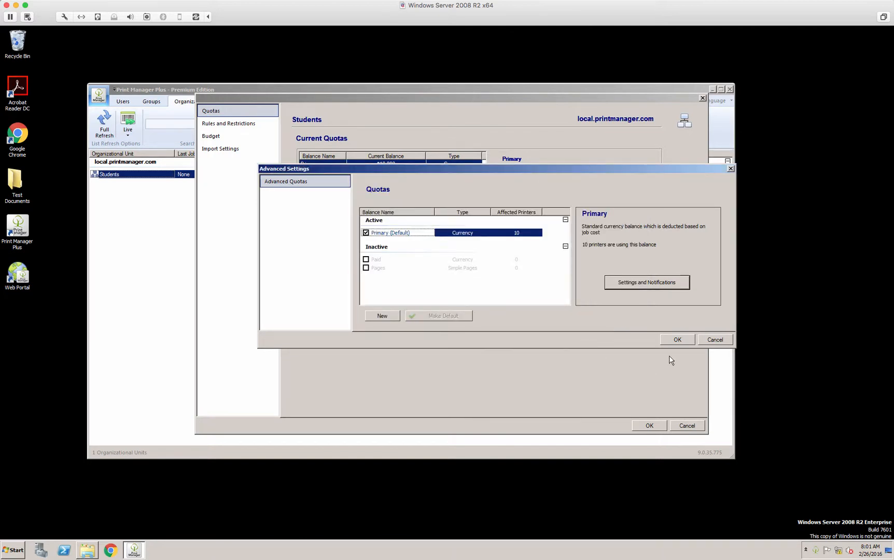
Accept the advanced balance settings, acknowledge the restart notice, and save the Students organizational unit's quota configuration.
left_click(676, 341)
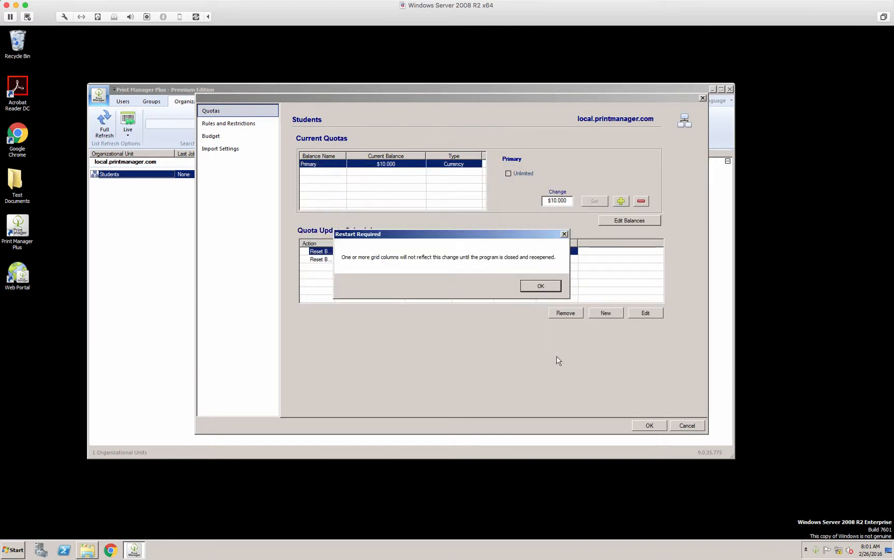
left_click(539, 286)
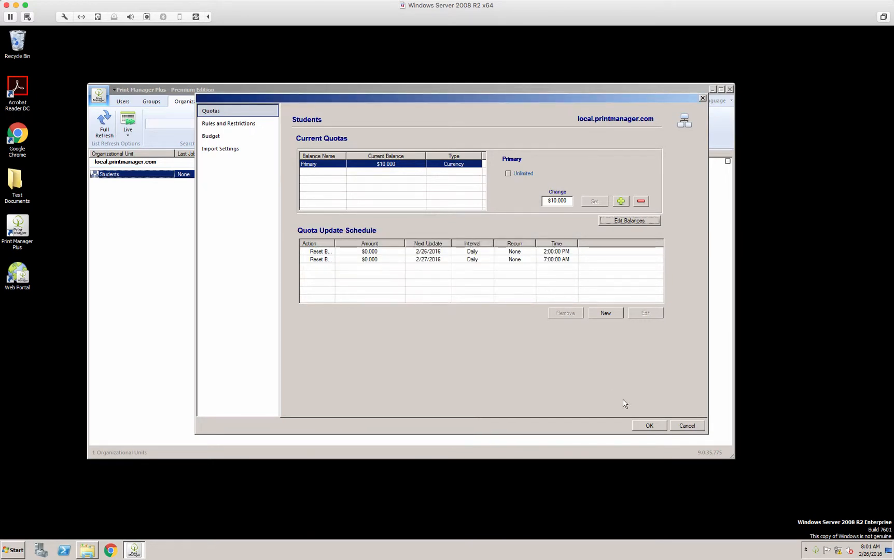
left_click(650, 426)
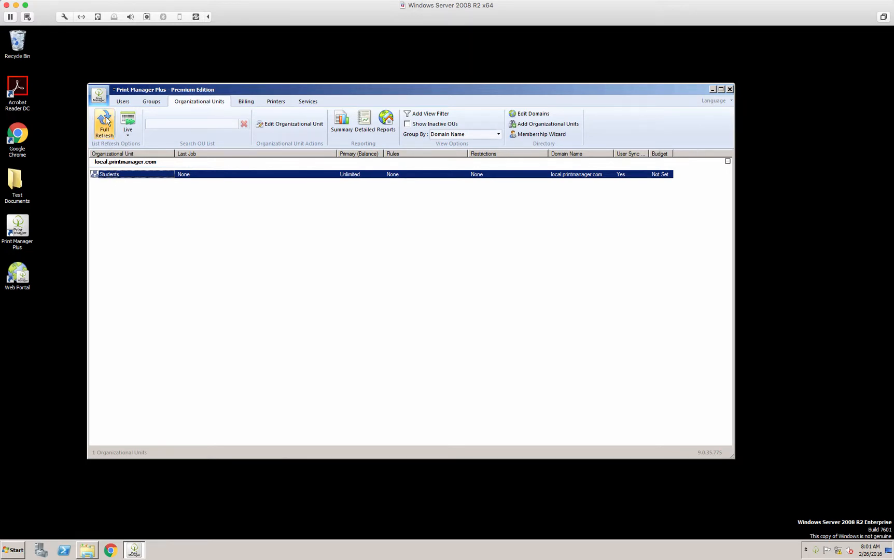
Show the user list and move the Organizational Unit column directly after the Primary (Balance) column.
left_click(123, 103)
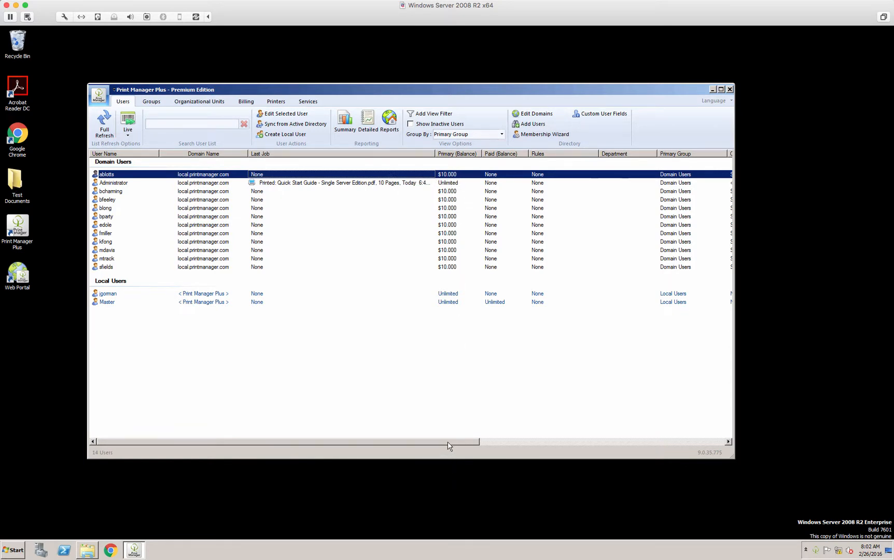
left_click_drag(449, 443, 625, 444)
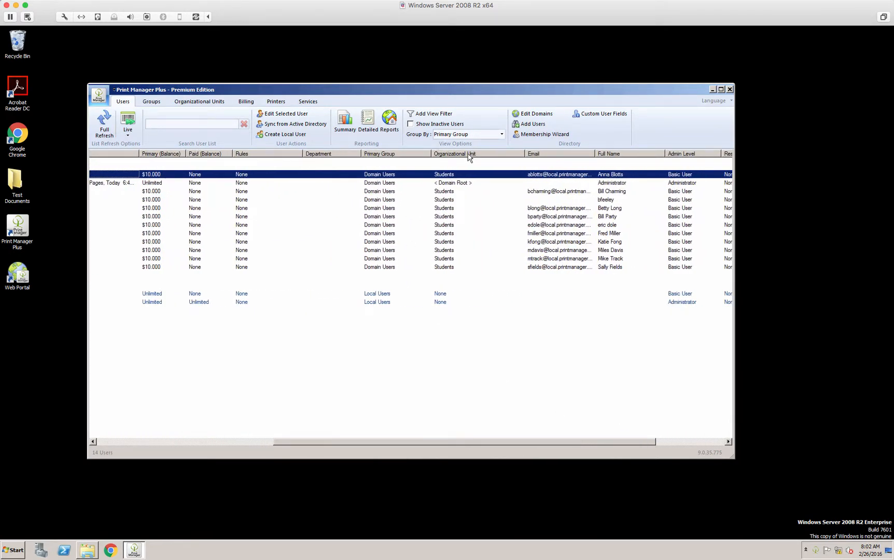
left_click_drag(469, 157, 270, 161)
left_click_drag(206, 161, 196, 162)
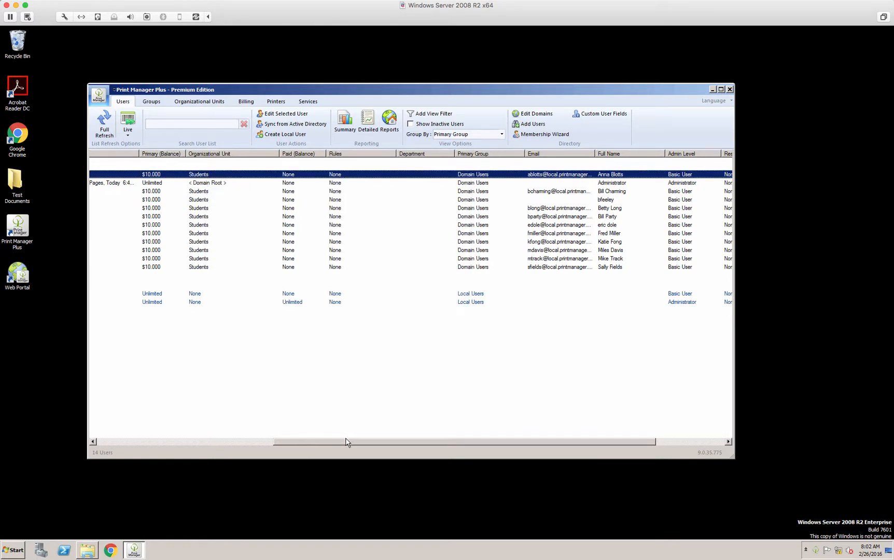
left_click_drag(346, 444, 134, 449)
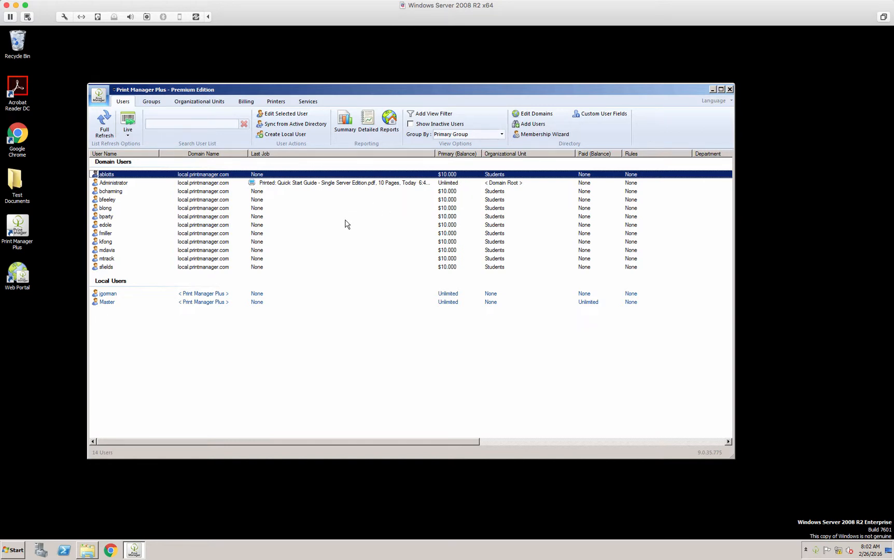
Open the default cost profile from the HP Universal Printing PS printer's properties and examine the advanced charging methods, including area, length and page size.
left_click(275, 103)
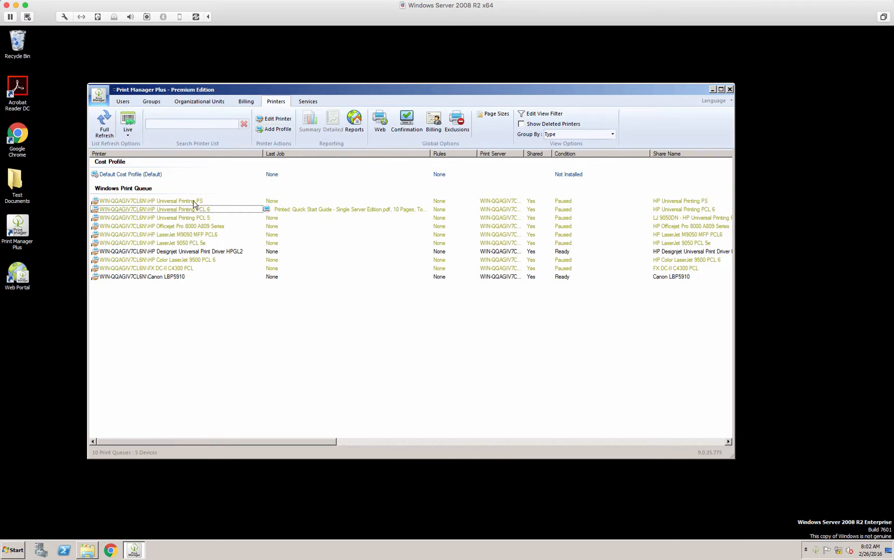
double_click(194, 203)
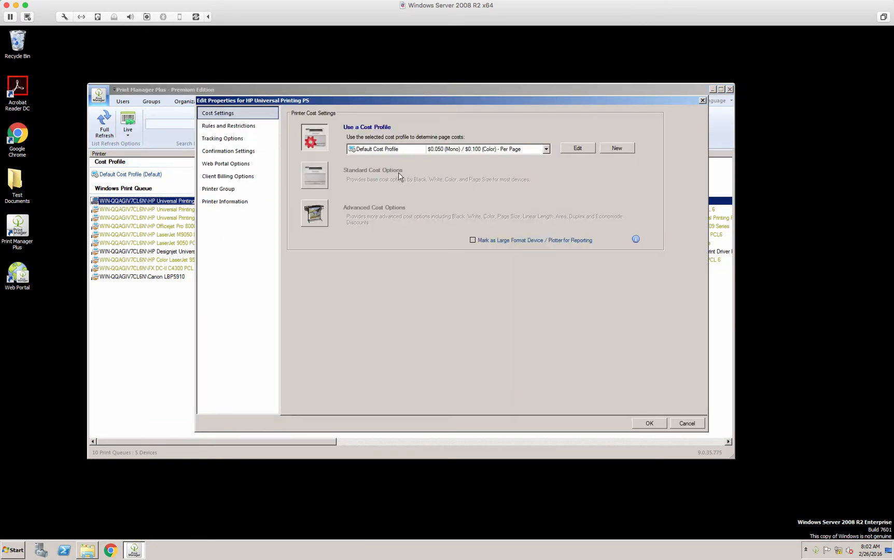
left_click(579, 149)
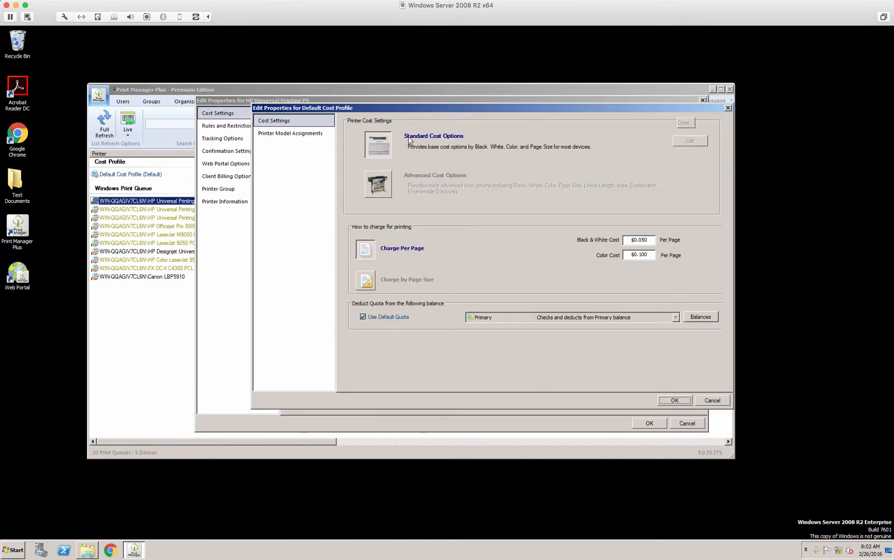
left_click(379, 181)
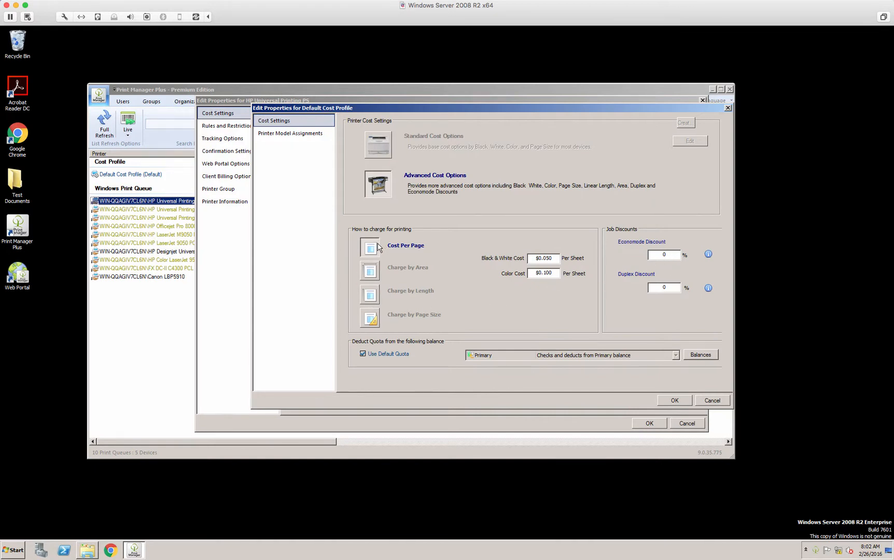
left_click(368, 271)
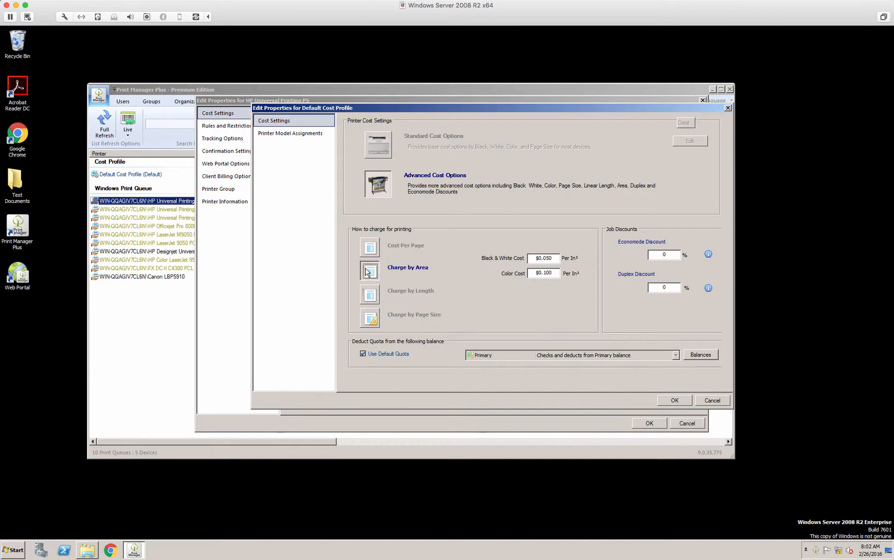
left_click(372, 294)
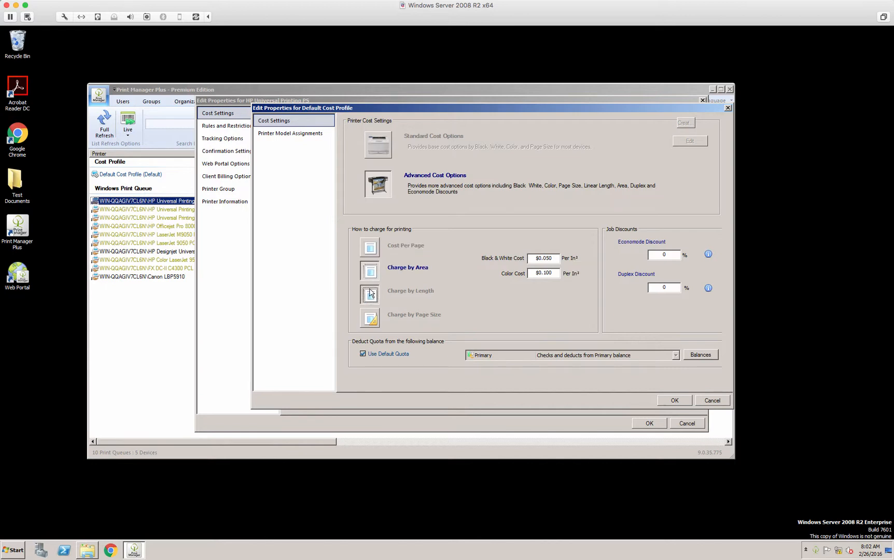
left_click(370, 320)
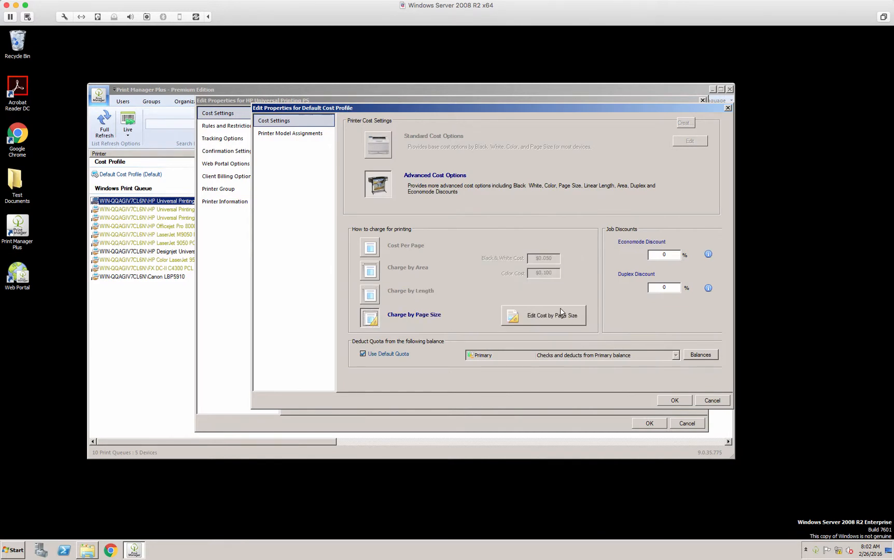
Review the list of per-page-size cost overrides, and close the cost profile and printer properties without saving.
left_click(554, 315)
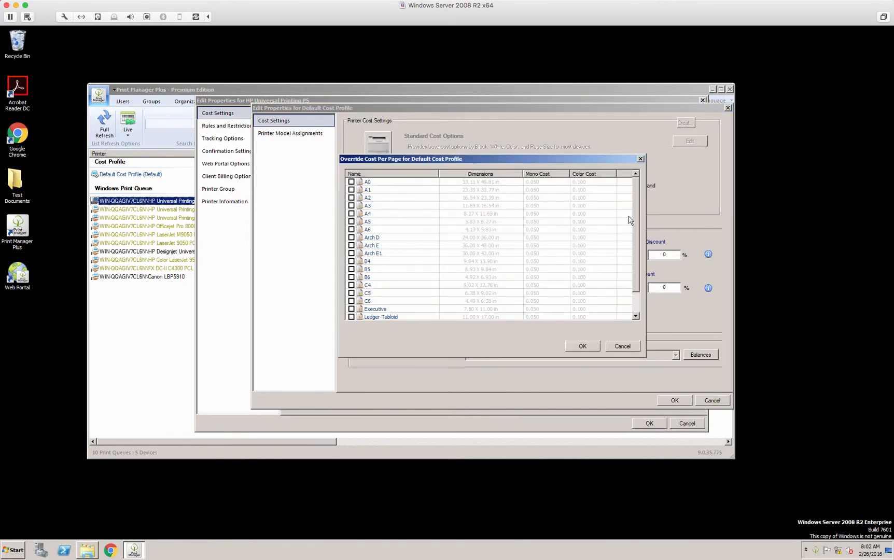
left_click_drag(638, 192, 639, 243)
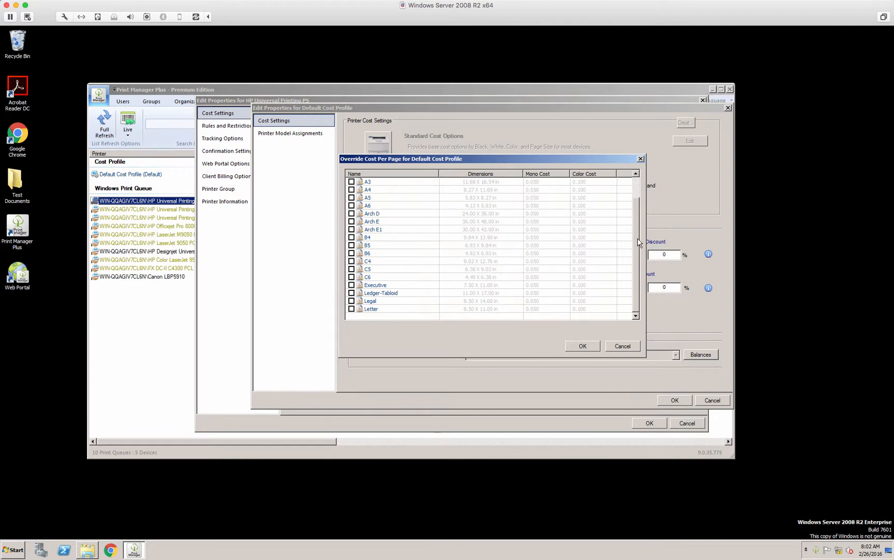
left_click(639, 182)
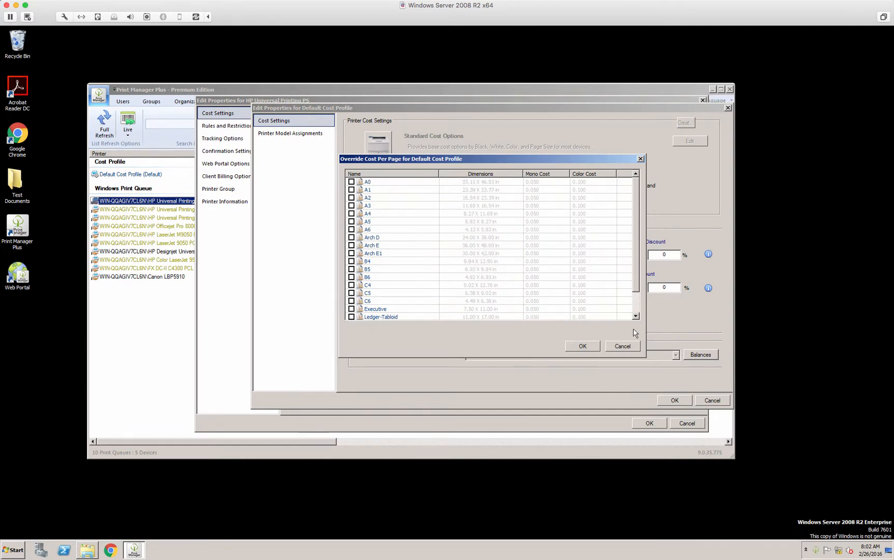
left_click(627, 348)
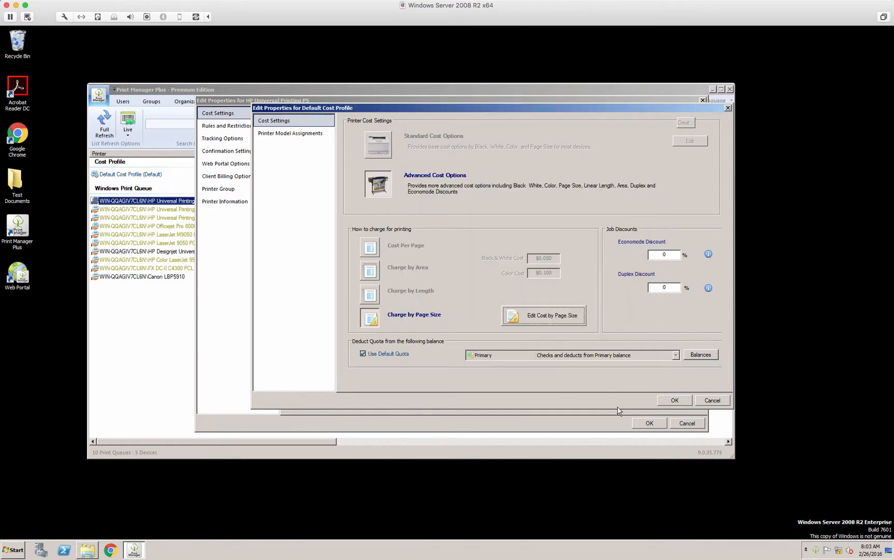
left_click(712, 400)
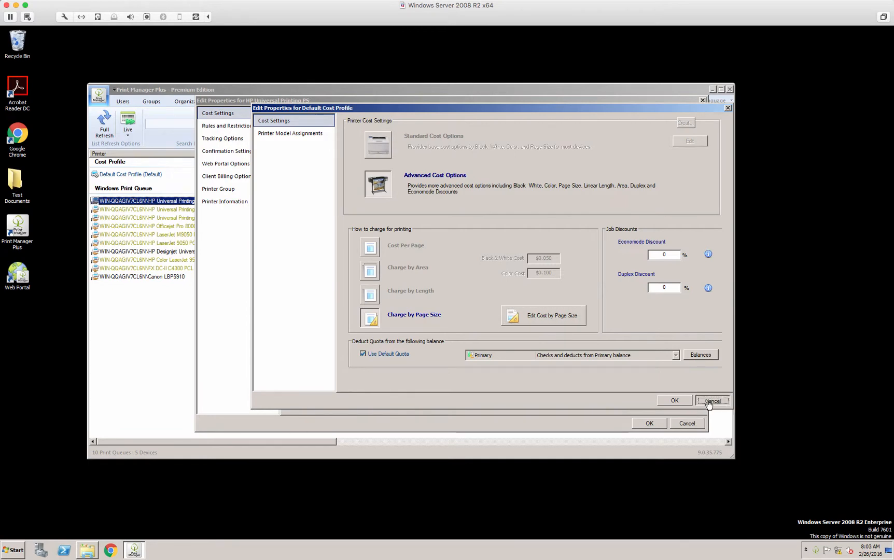
left_click(687, 423)
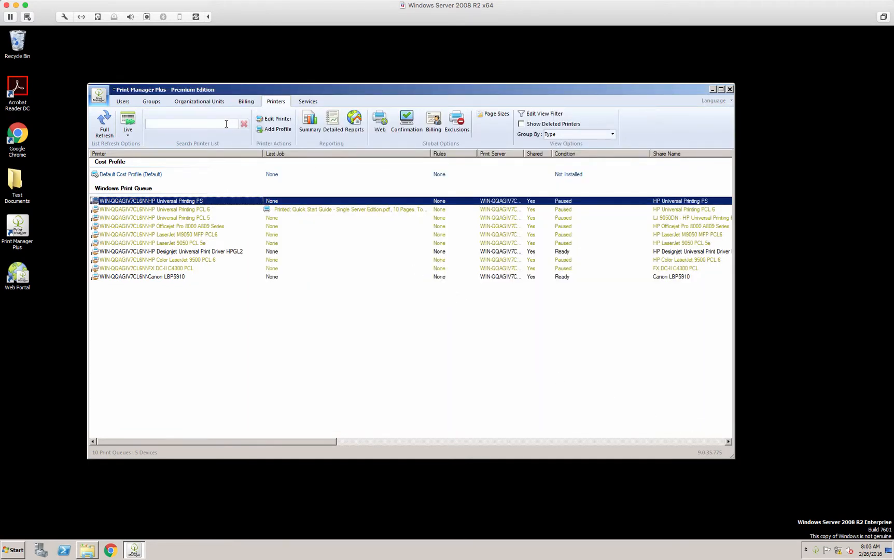
Open the balance editing settings from the Students organizational unit's quotas.
left_click(191, 104)
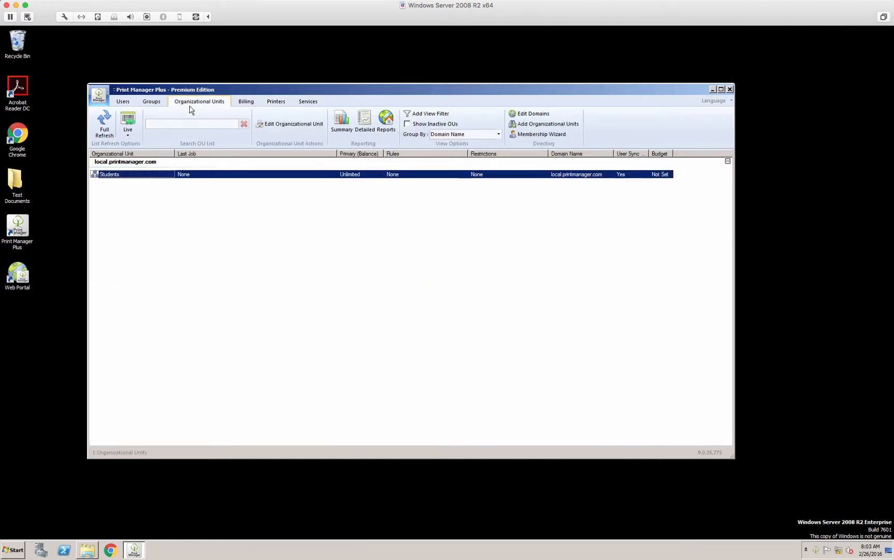
double_click(149, 175)
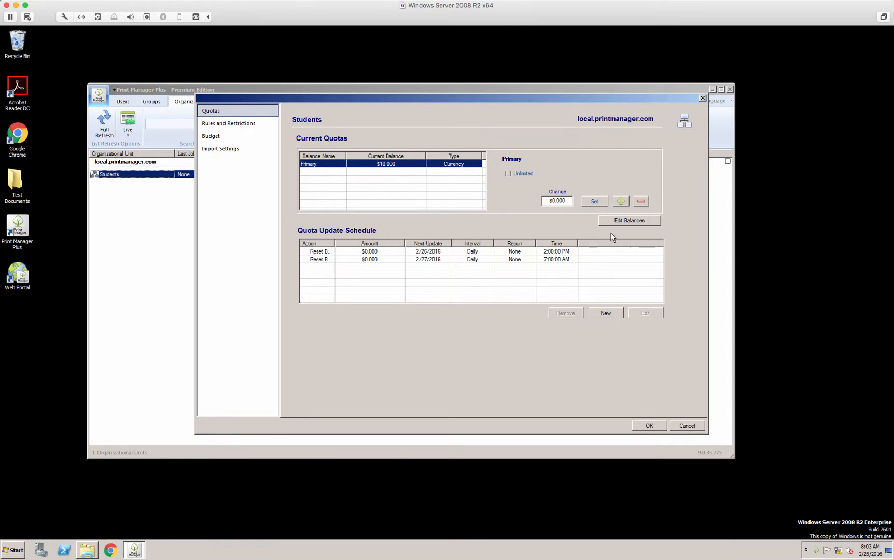
left_click(624, 223)
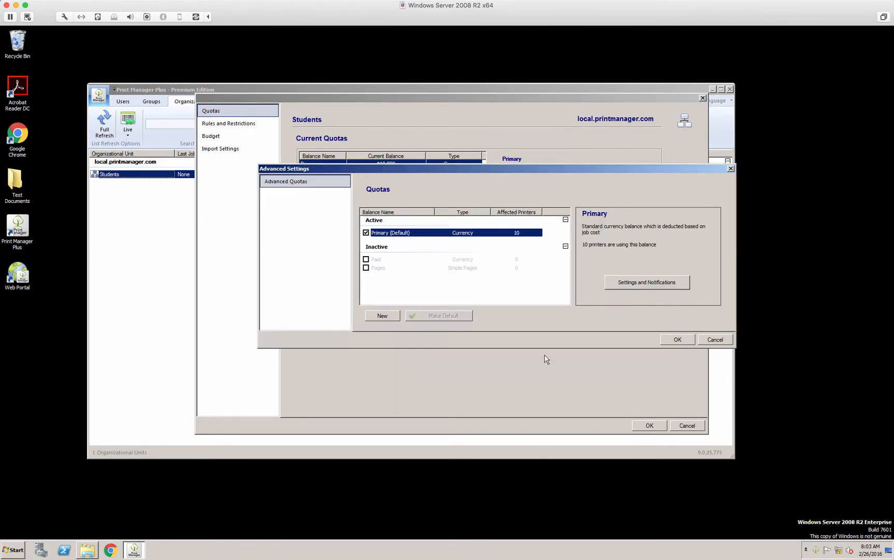
Examine the Currency, Simple Pages, and Color and B\W Pages types offered for a new balance, without creating one.
left_click(383, 316)
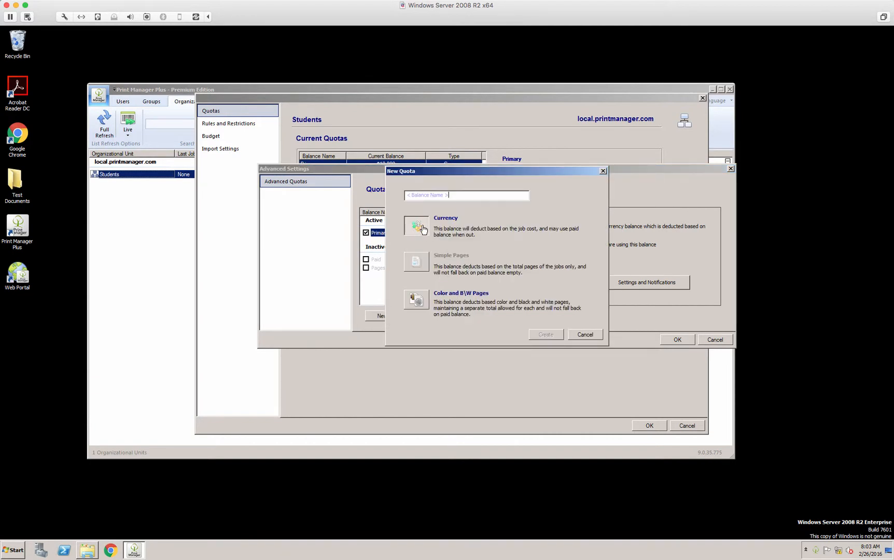
left_click(420, 262)
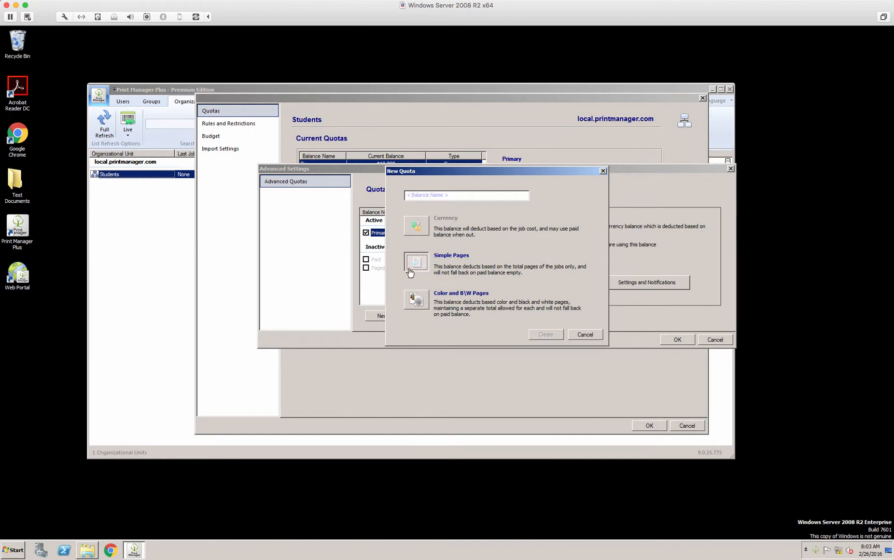
left_click(418, 304)
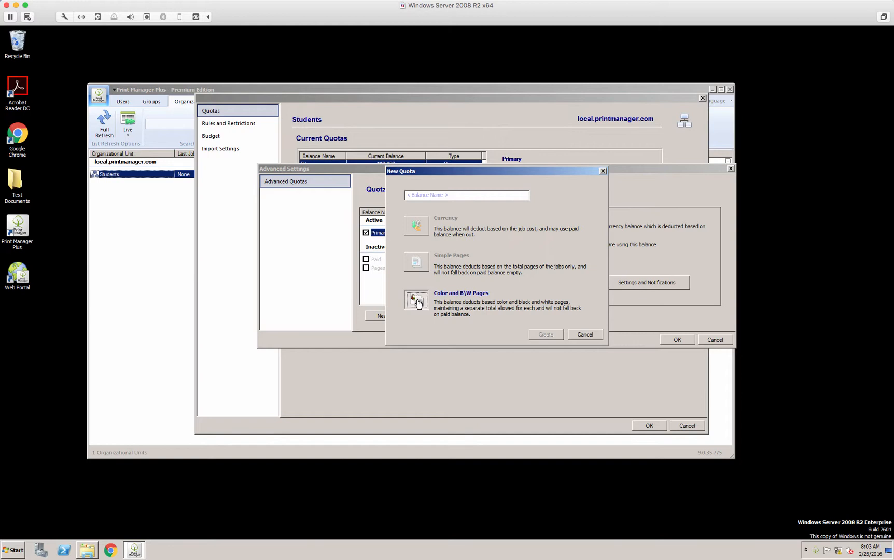
left_click(416, 226)
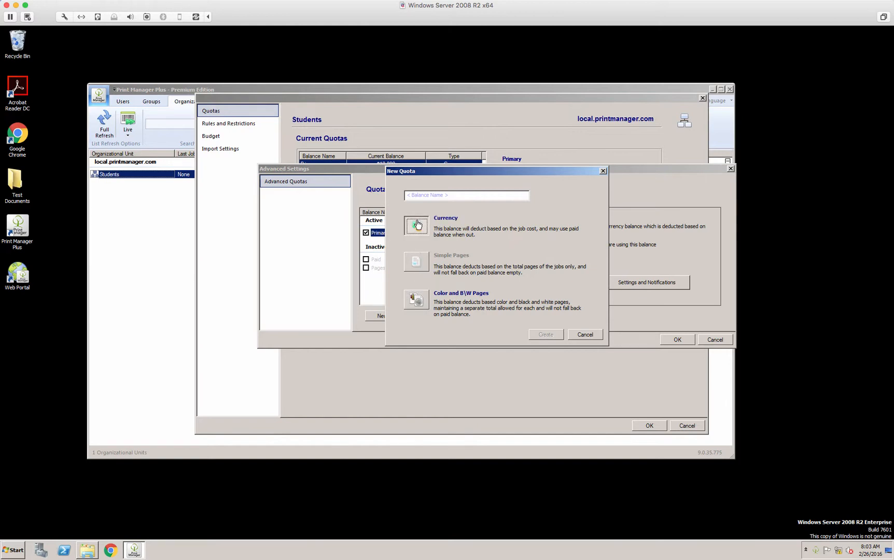
left_click(585, 334)
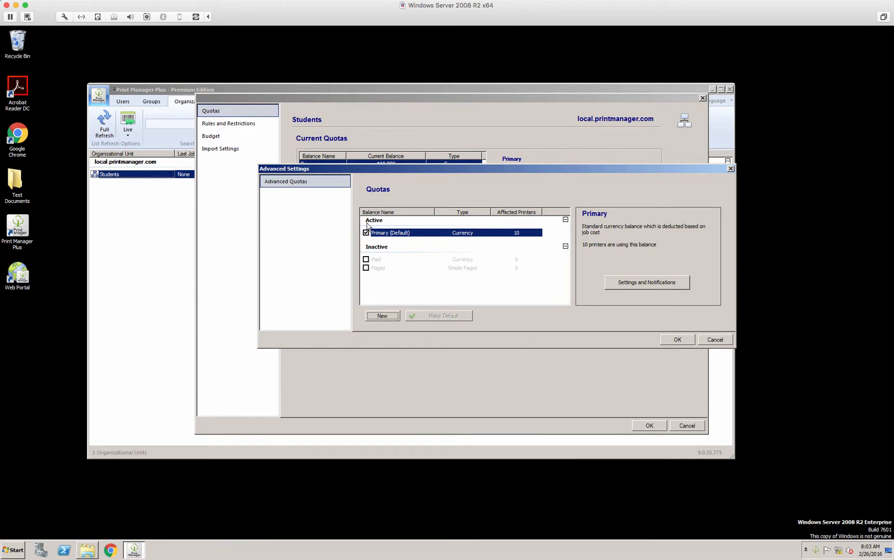
Activate the Paid balance alongside Primary, acknowledge the restart notice, and save the Students quota settings.
left_click(366, 259)
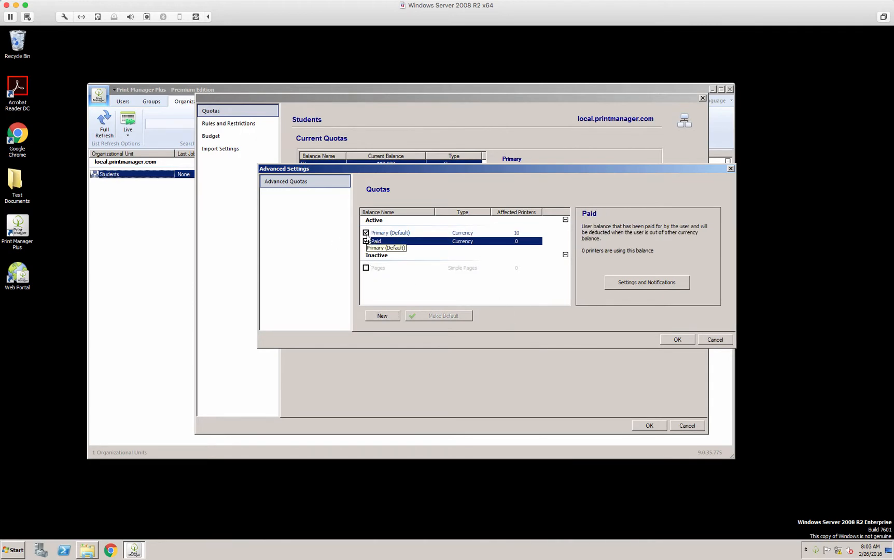
left_click(390, 235)
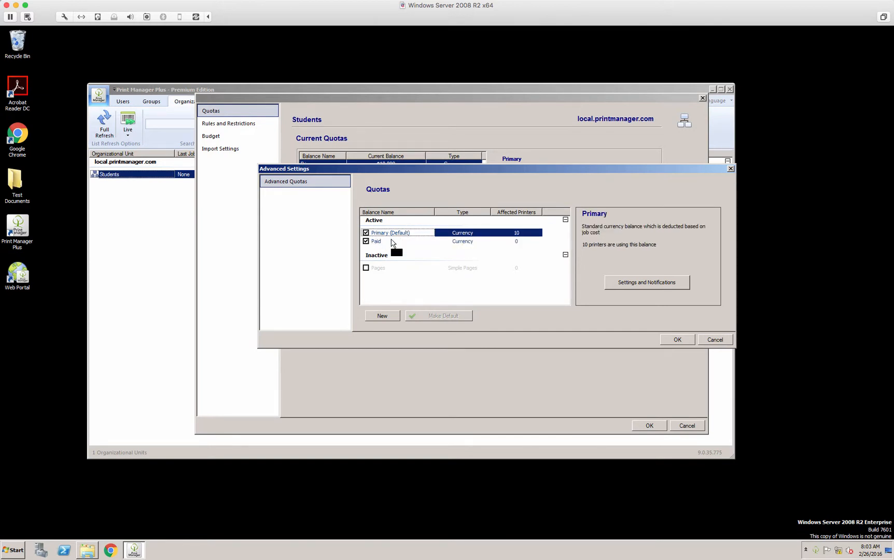
left_click(392, 242)
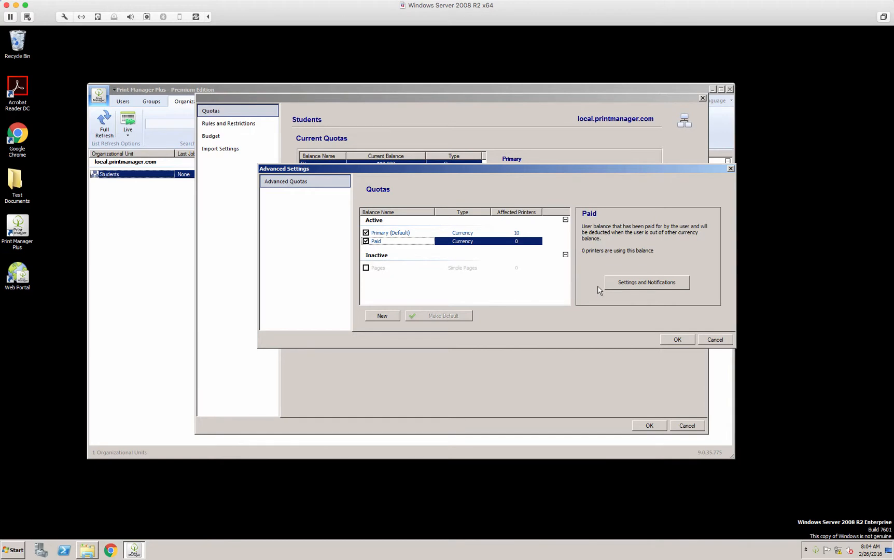
left_click(678, 339)
left_click(541, 286)
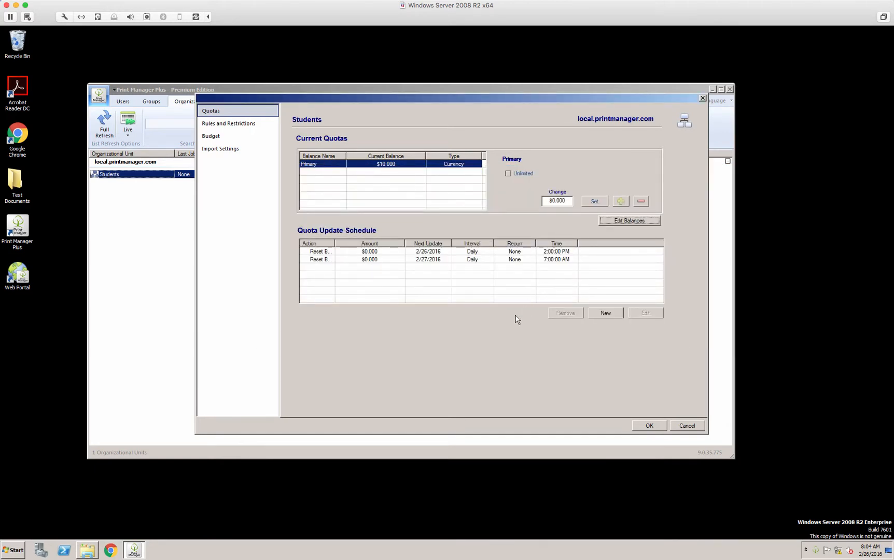
left_click(647, 427)
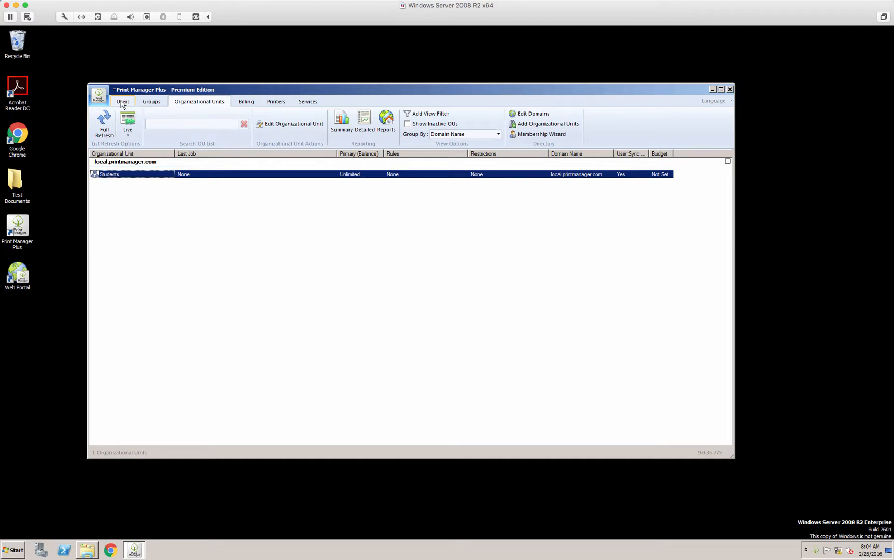
Open the first domain user's quota settings to check the balances and schedule inherited from Students.
left_click(123, 102)
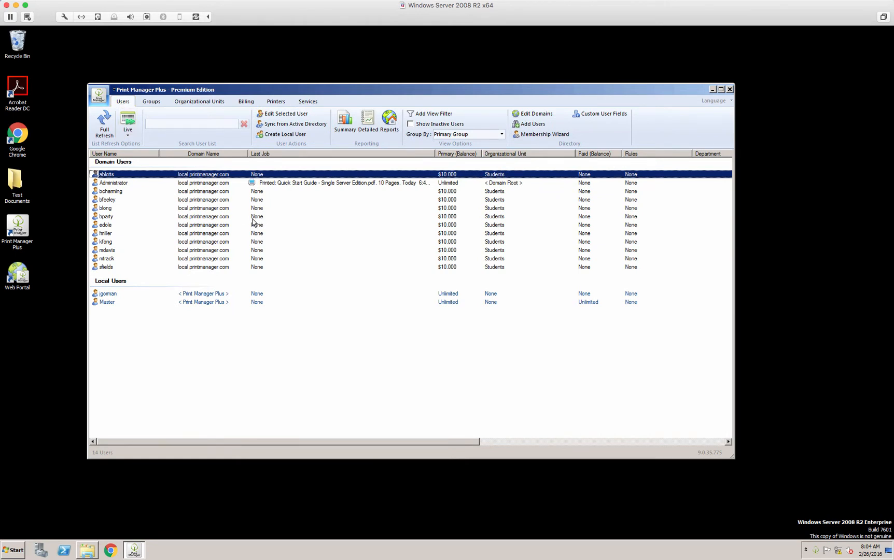
double_click(212, 175)
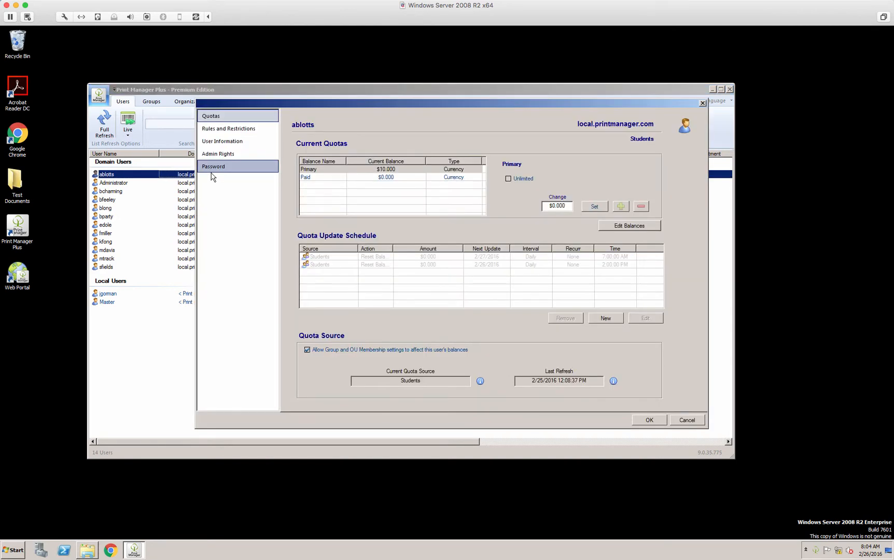
Inspect the user's Primary and Paid balances and the Paid balance's change amount, then close the settings without saving.
left_click(401, 170)
left_click(402, 178)
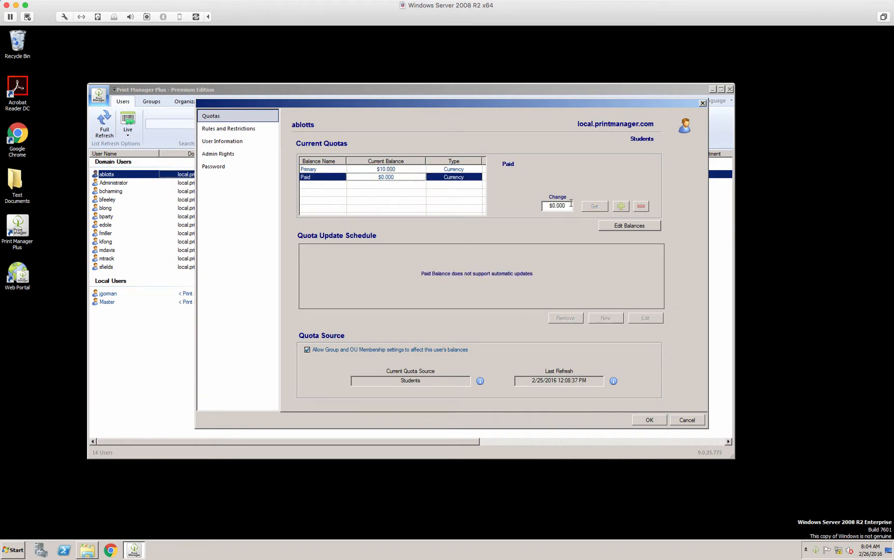
left_click_drag(570, 205, 541, 206)
left_click(688, 420)
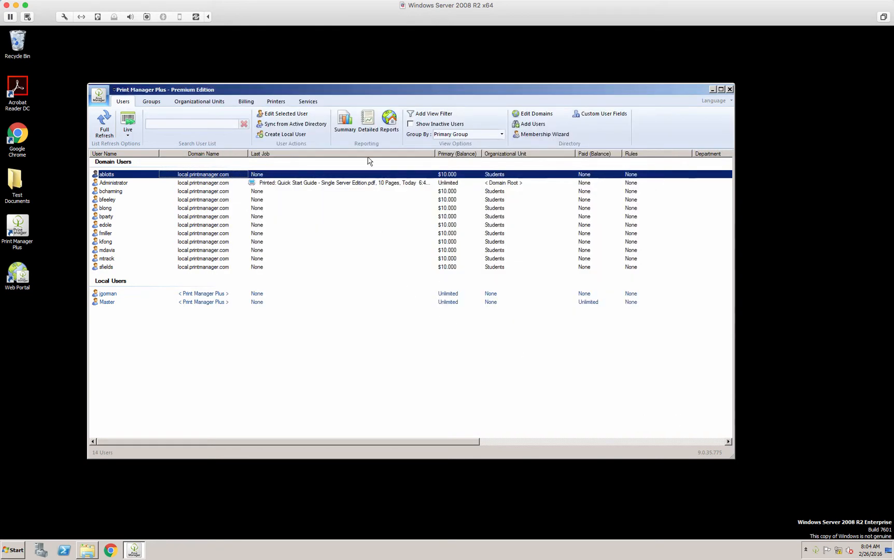
Open the Print Manager Plus web portal in Chrome and display the first domain user's balance information.
left_click(390, 123)
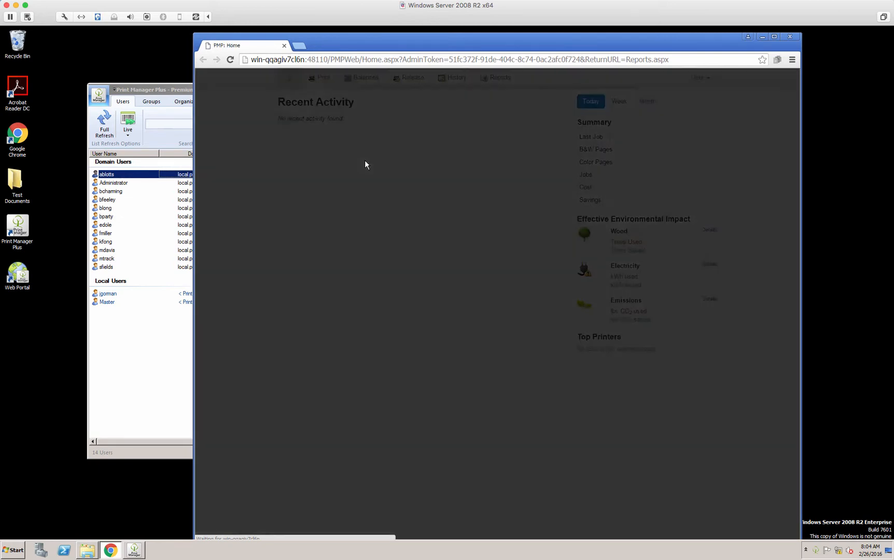
left_click(602, 307)
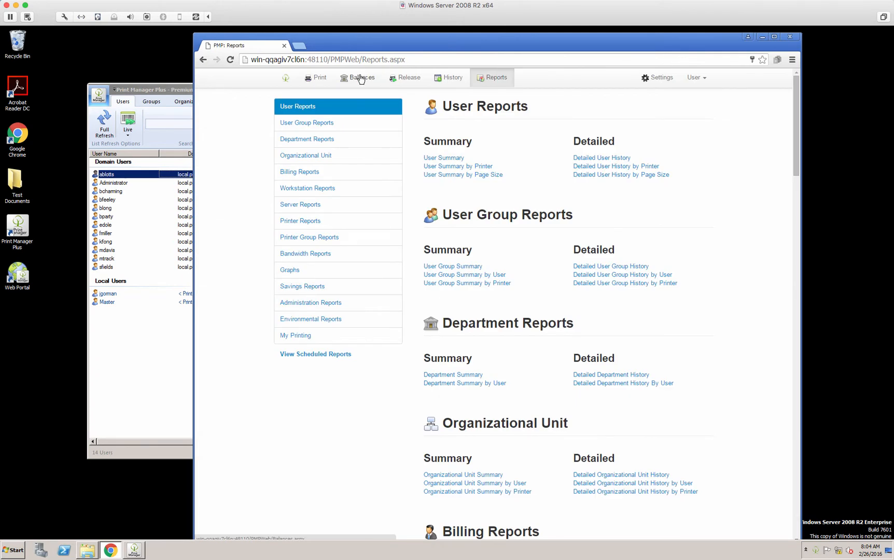
left_click(362, 79)
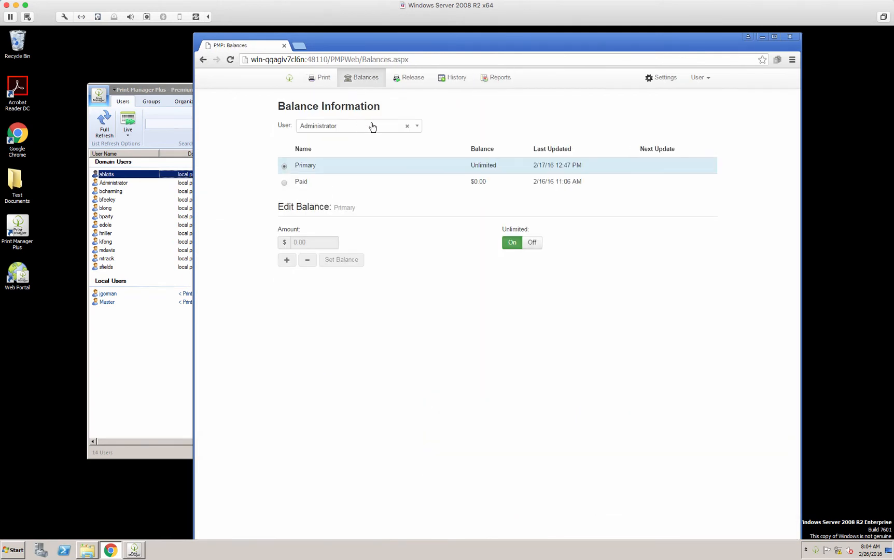
left_click(417, 129)
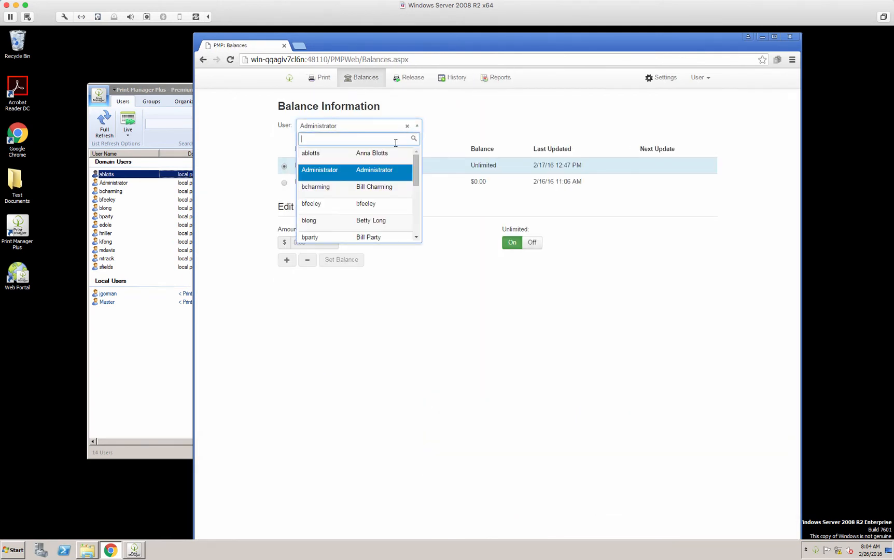
left_click(380, 159)
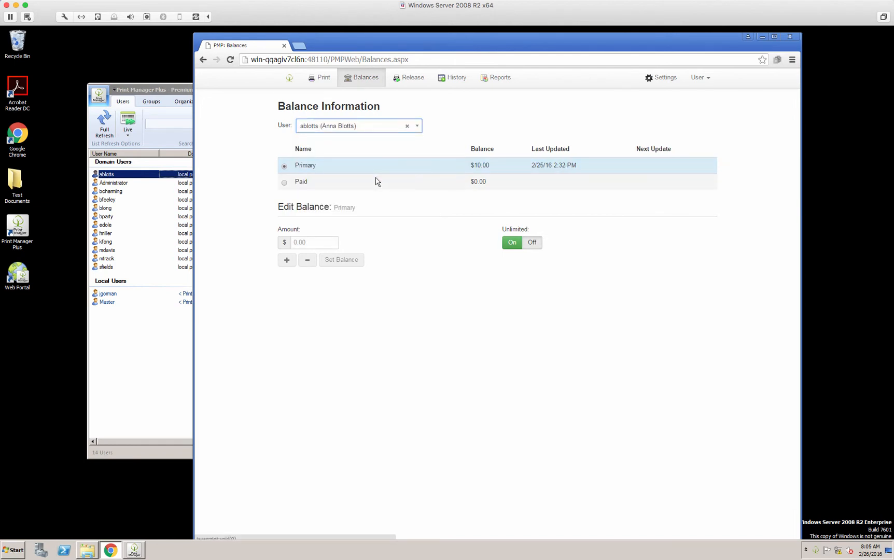
Set the selected user's Paid balance to $5.00 and close the web portal to return to Print Manager Plus.
left_click(375, 183)
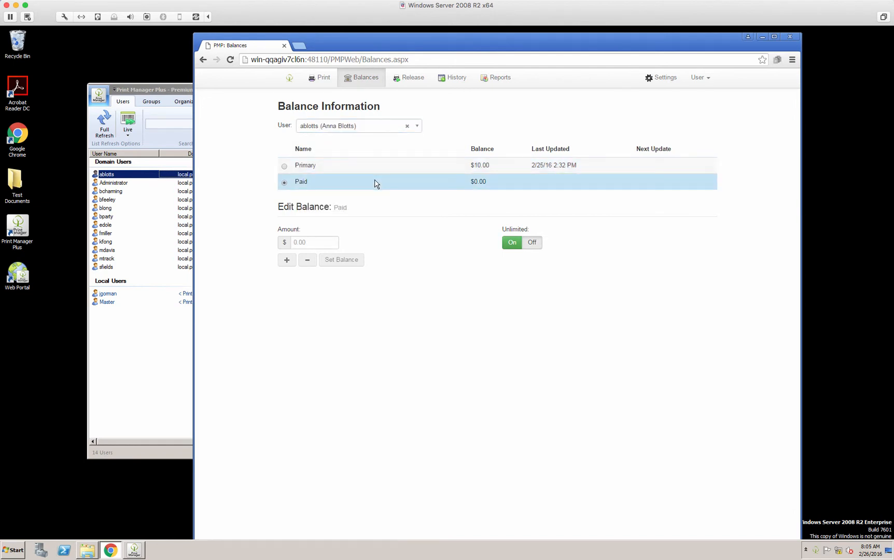
left_click(316, 242)
type("5.00")
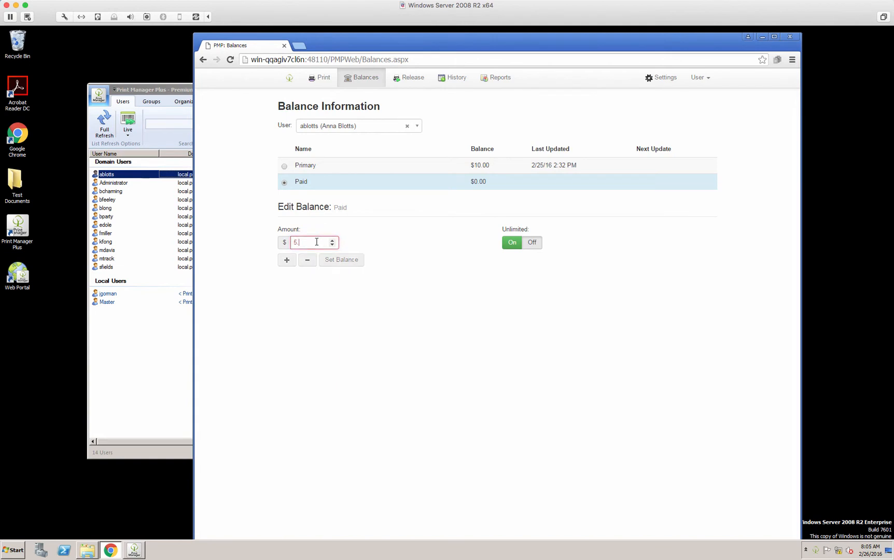
left_click(337, 260)
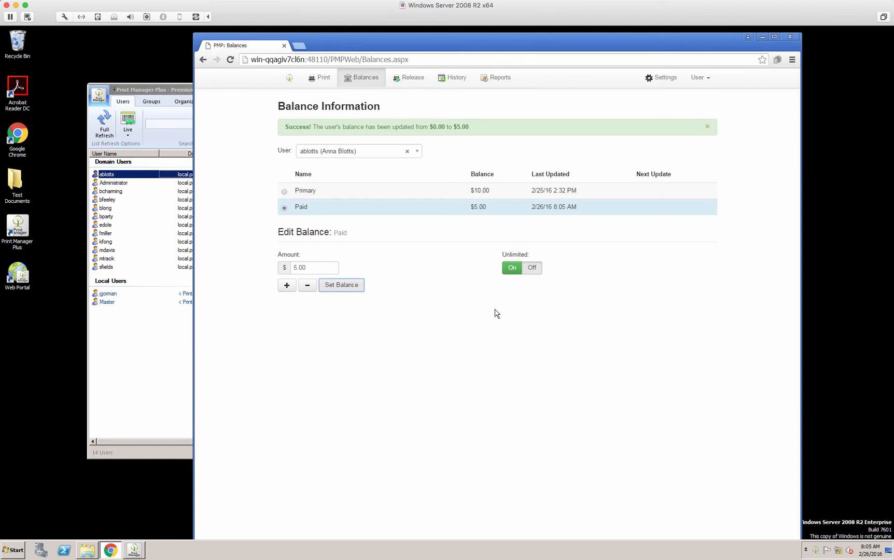
left_click(791, 36)
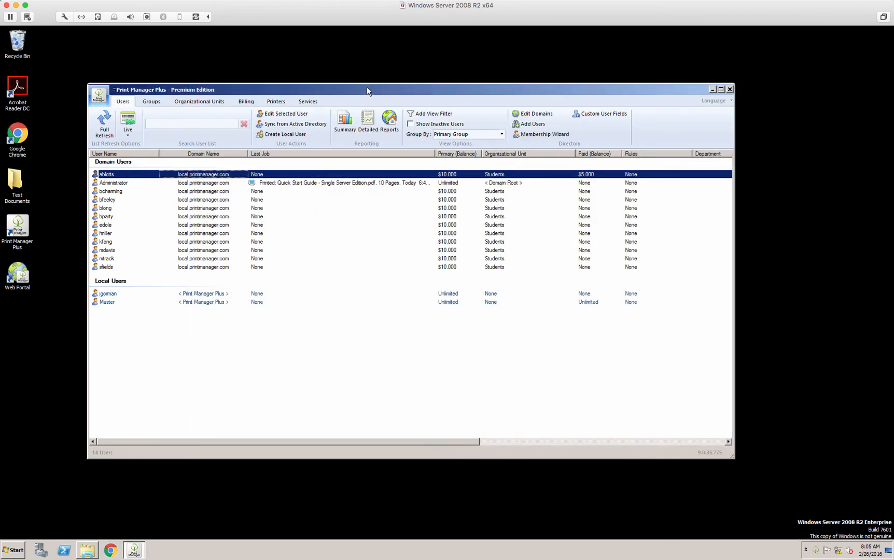
Compare the Groups and Organizational Units lists, ending on the Groups list.
left_click_drag(367, 87, 404, 81)
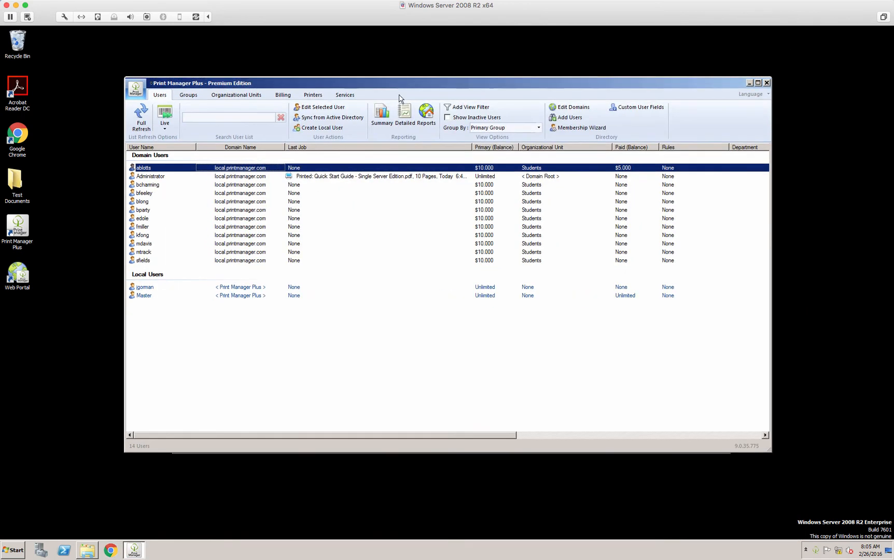
left_click(188, 94)
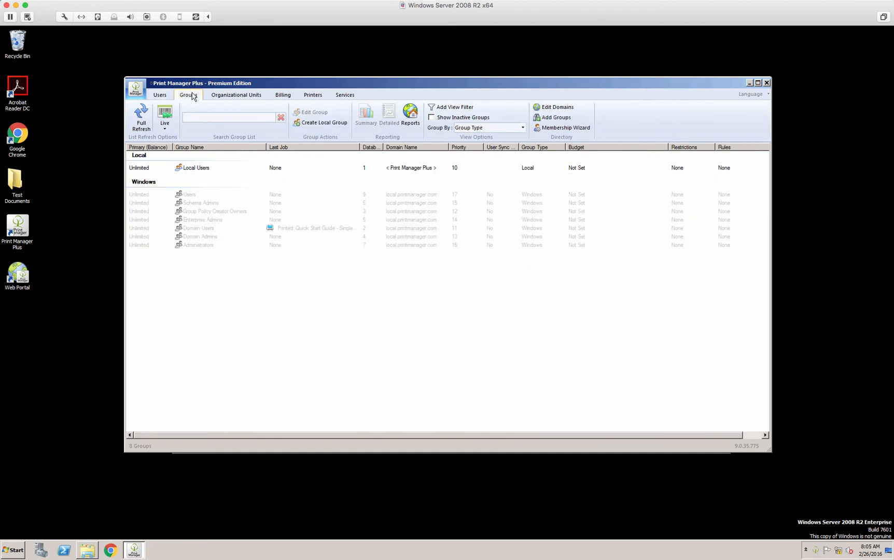
left_click(243, 96)
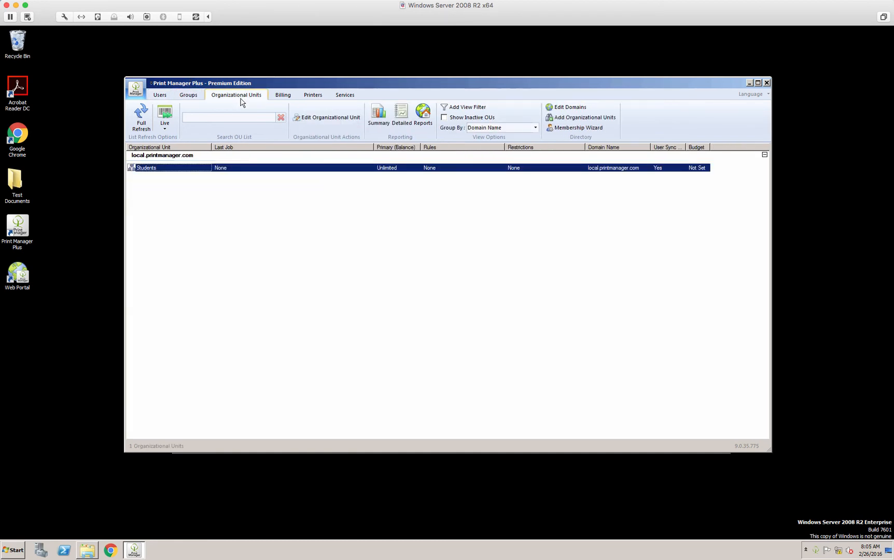
left_click(190, 100)
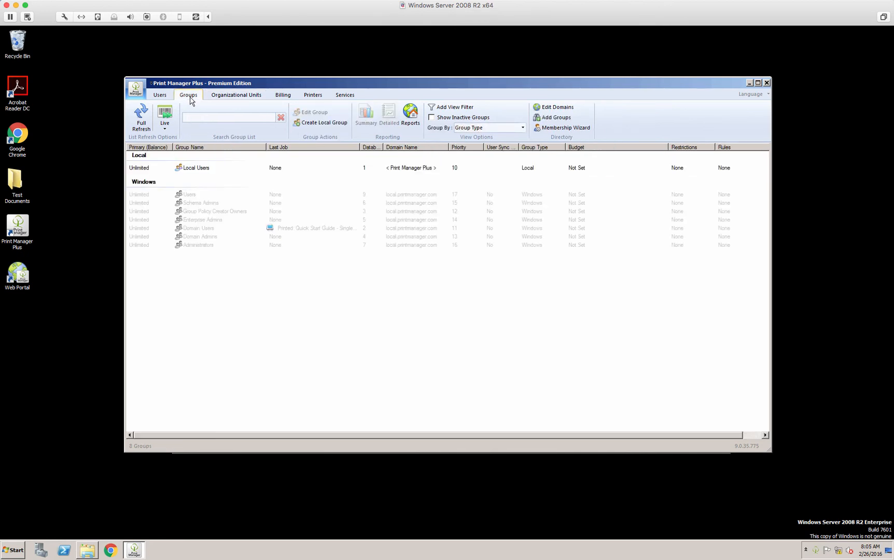
Set the Windows Users group's priority for determining the primary group to 10 in its import settings and save.
left_click(198, 195)
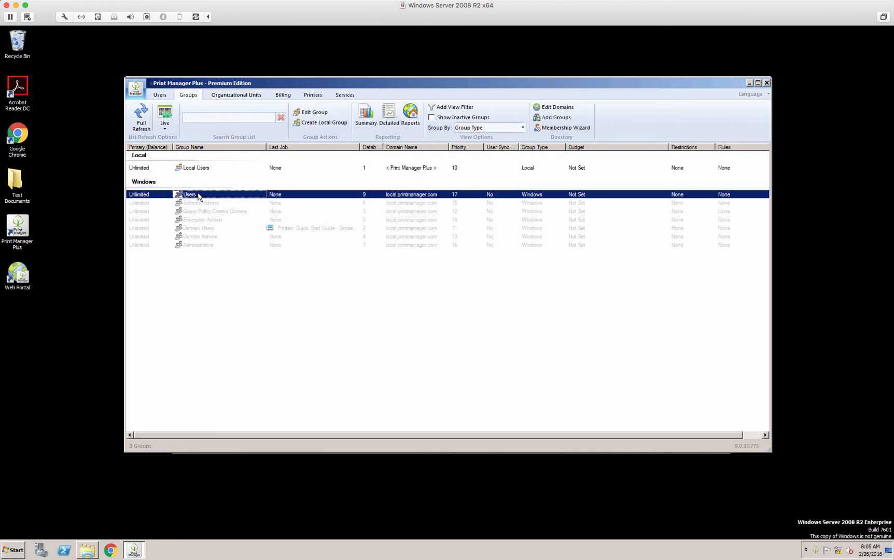
double_click(240, 195)
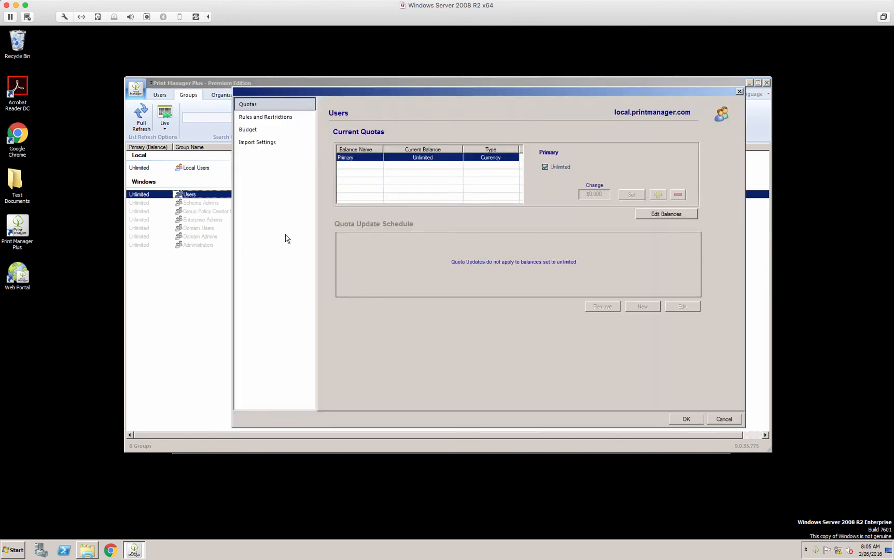
left_click(263, 141)
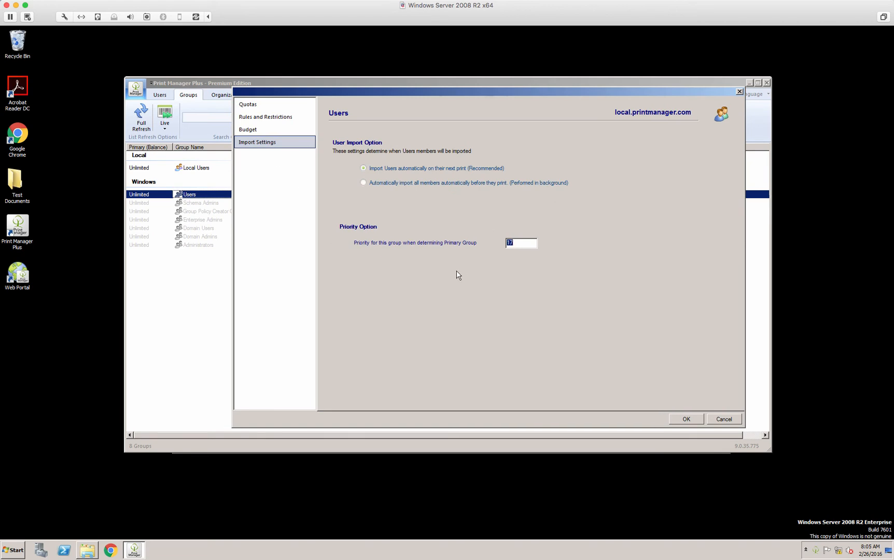
left_click_drag(518, 241, 508, 240)
type("1")
left_click(695, 420)
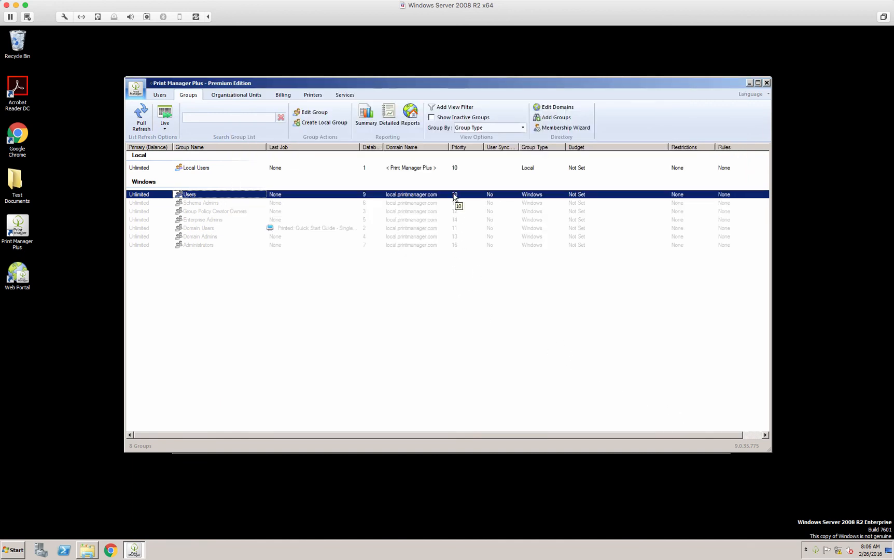
Review the priority values of the local and Windows groups one by one, from Local Users down to Administrators.
left_click(456, 170)
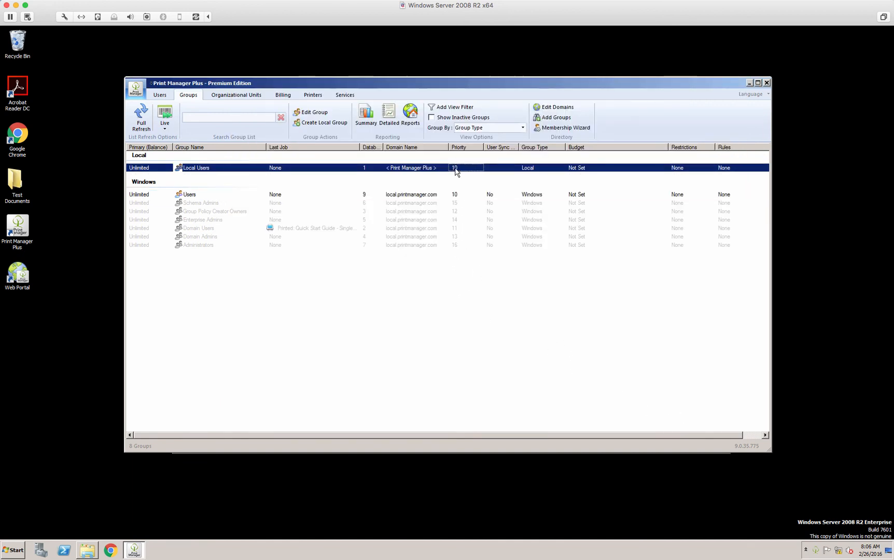
left_click(456, 195)
left_click(456, 202)
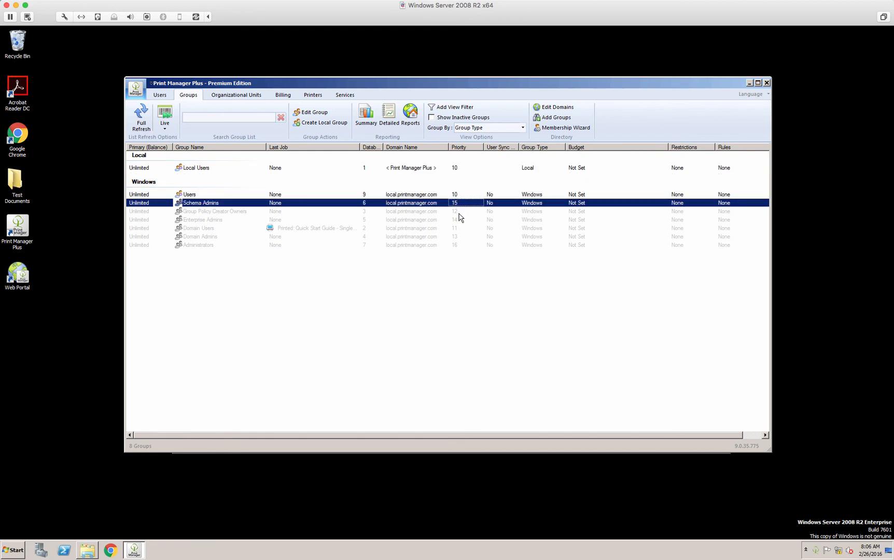
left_click(459, 211)
left_click(460, 220)
left_click(460, 228)
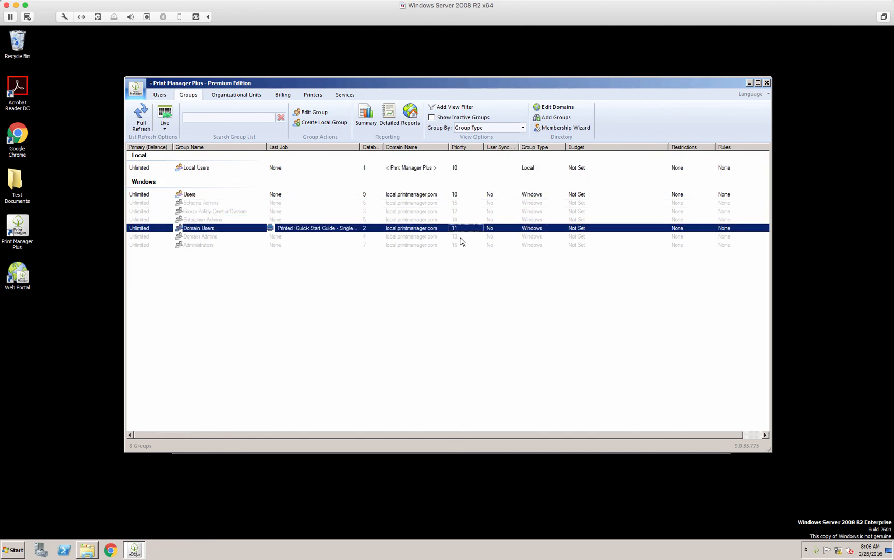
left_click(460, 237)
left_click(463, 245)
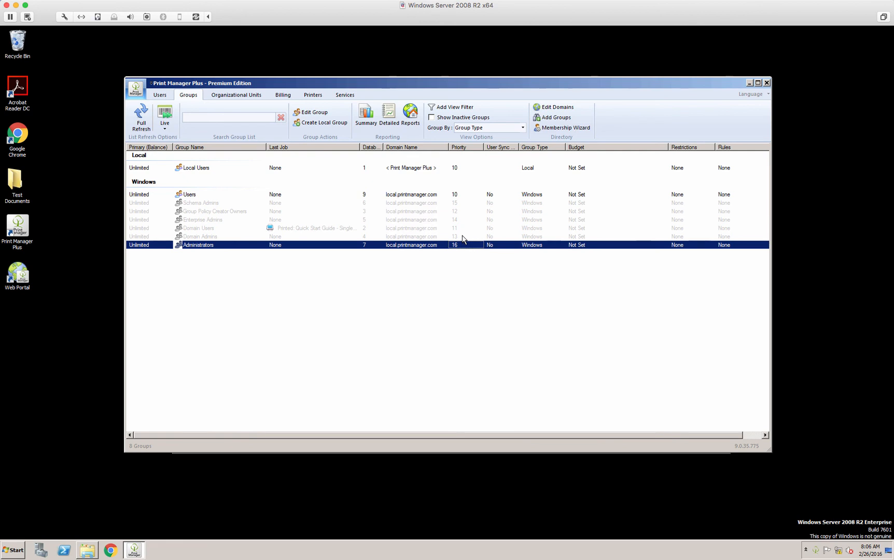